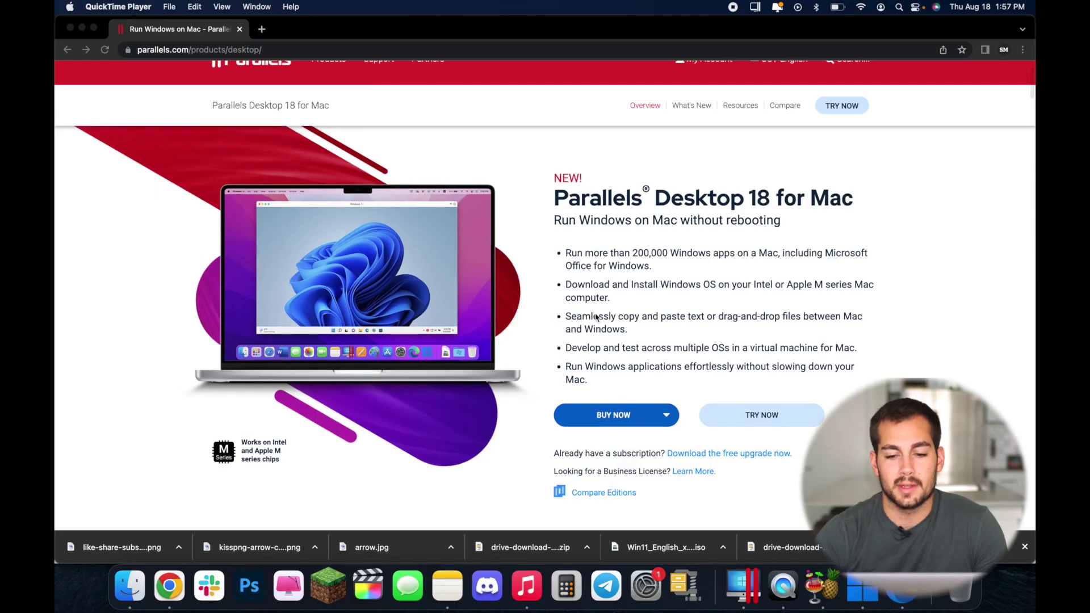
# - Close Microsoft Edge in the Windows 11 VM, then open and dismiss the Start menu
pyautogui.scroll(1, 663, 340)
pyautogui.scroll(-1, 664, 340)
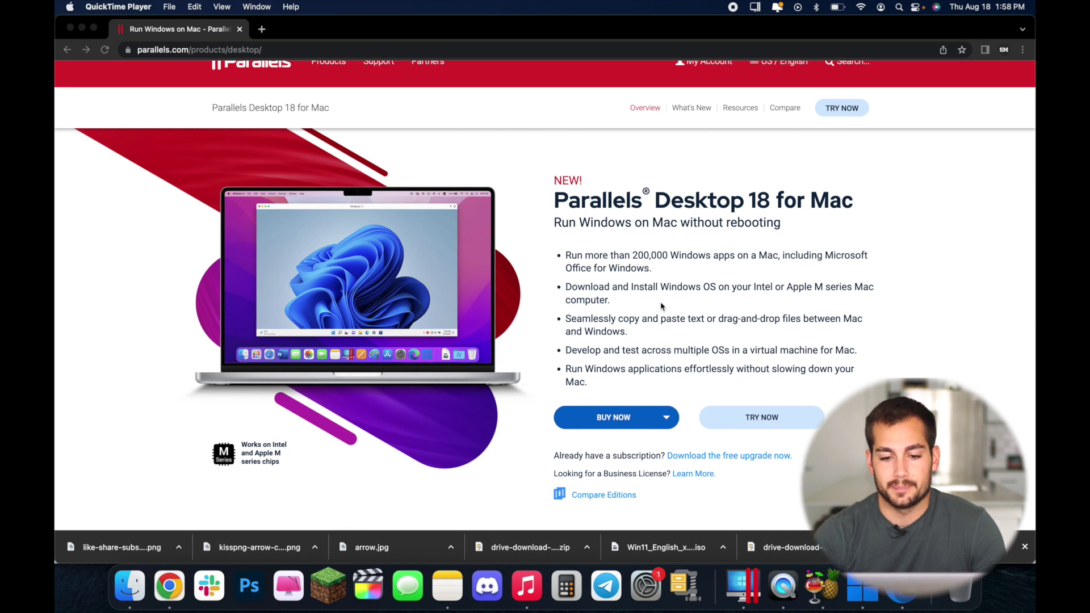
pyautogui.scroll(-10, 659, 364)
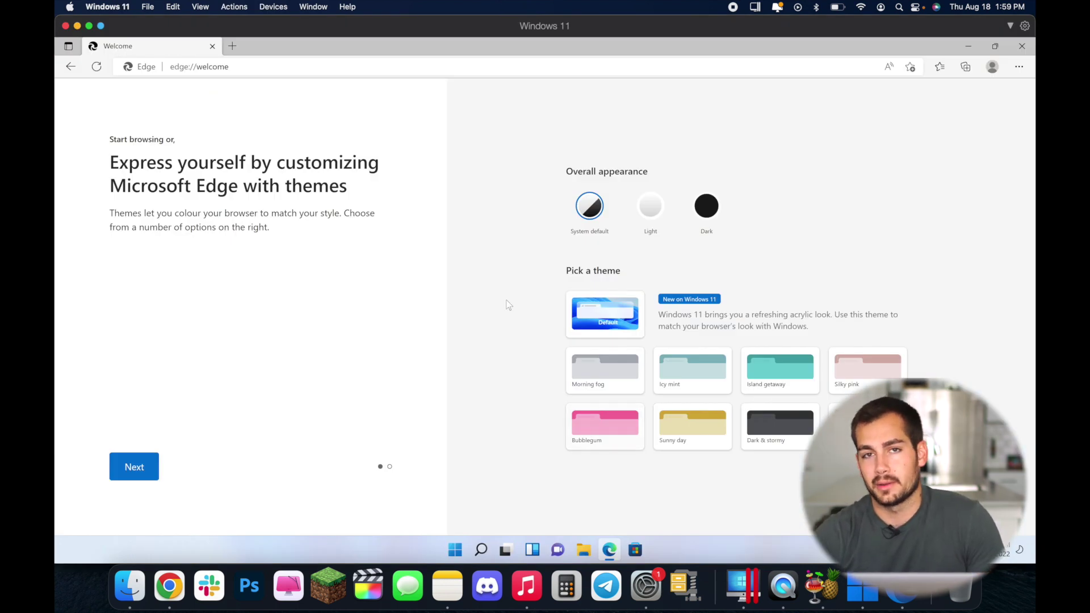
pyautogui.click(1023, 46)
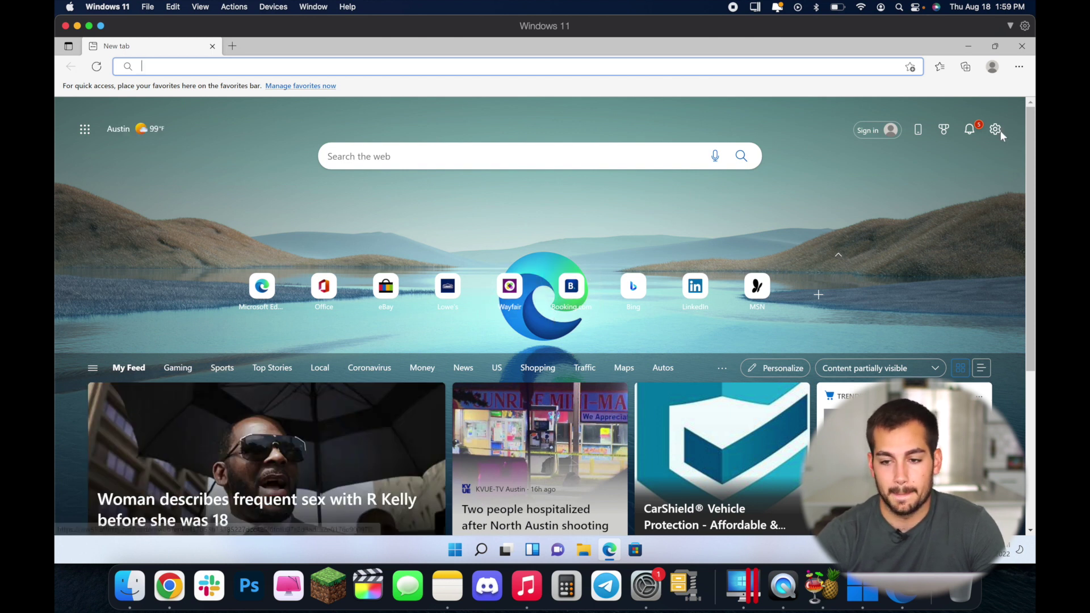
pyautogui.click(1022, 47)
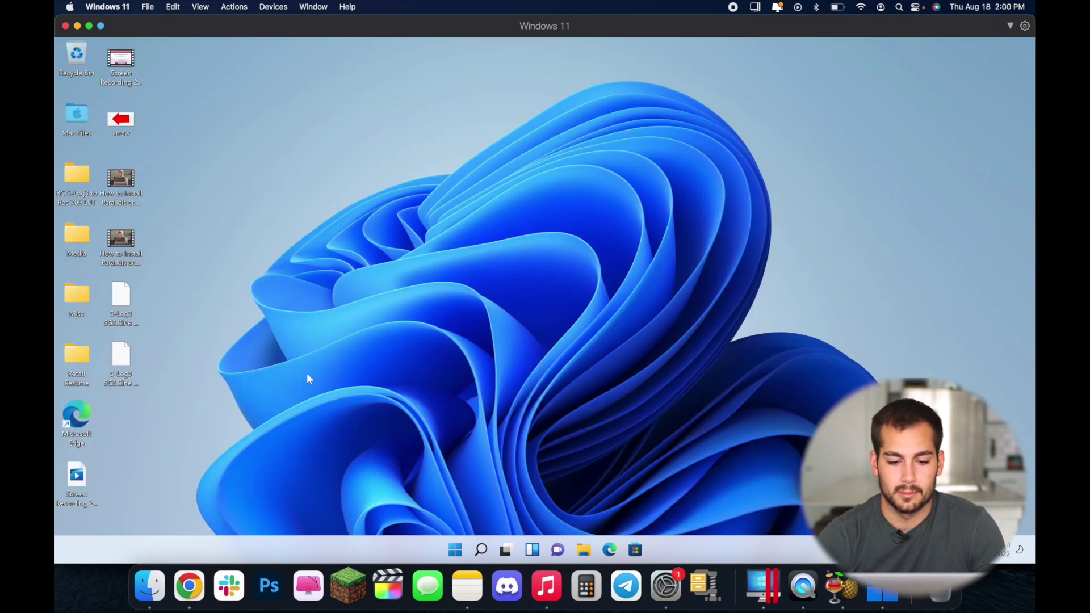
pyautogui.click(455, 549)
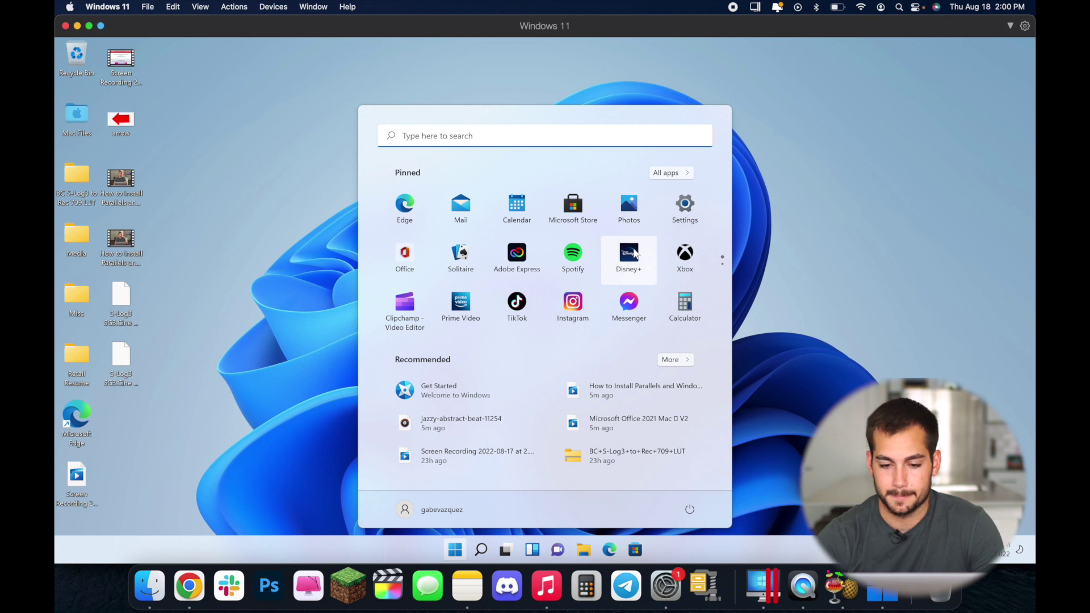
pyautogui.click(319, 239)
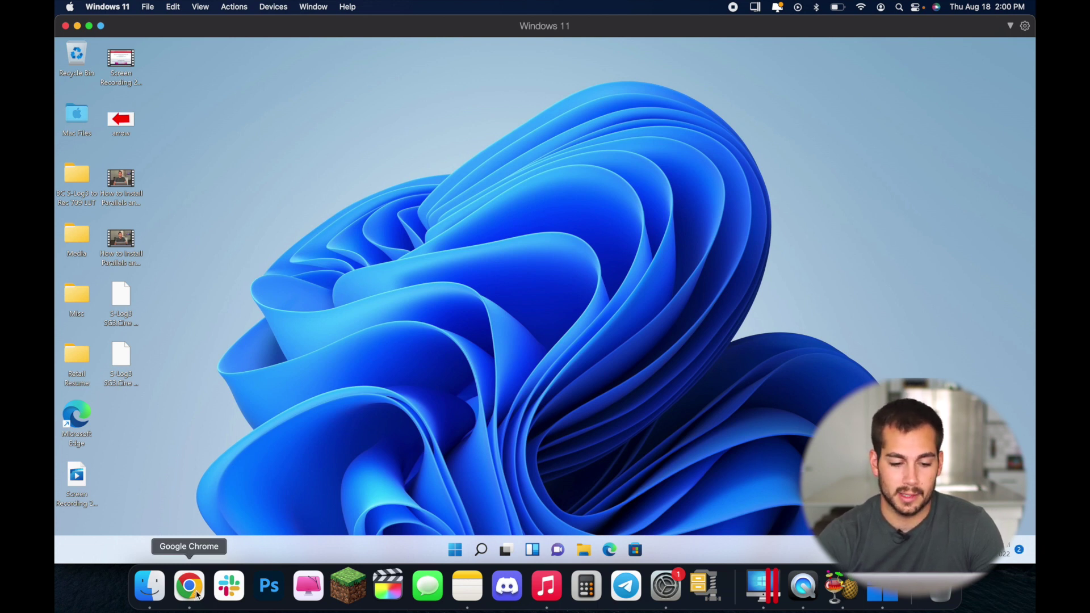
# - Minimize the Windows 11 VM and enlarge the Chrome window showing the Parallels page
pyautogui.click(193, 592)
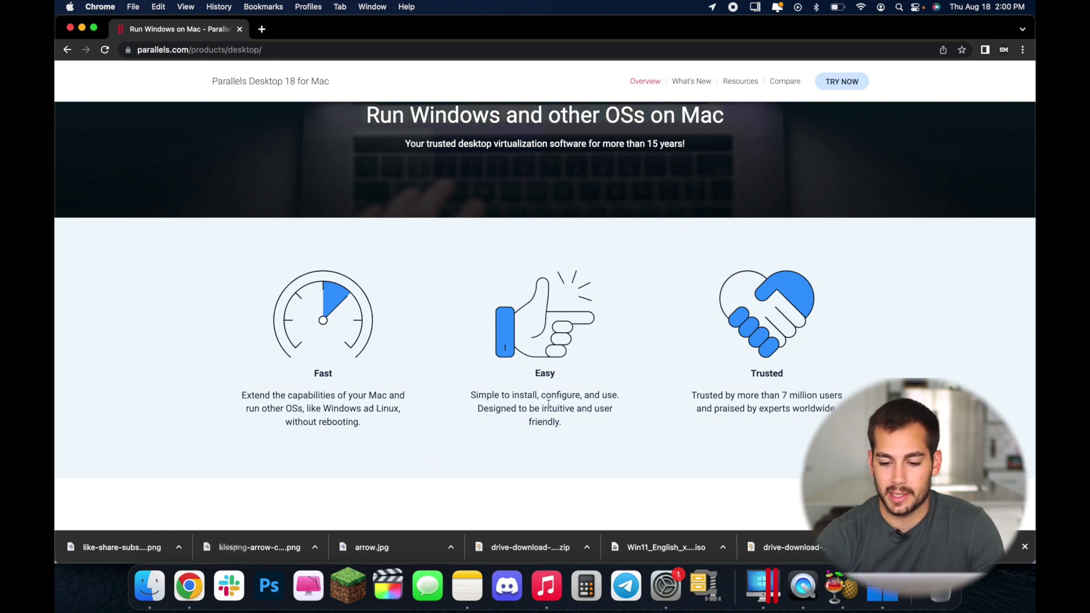
pyautogui.click(764, 587)
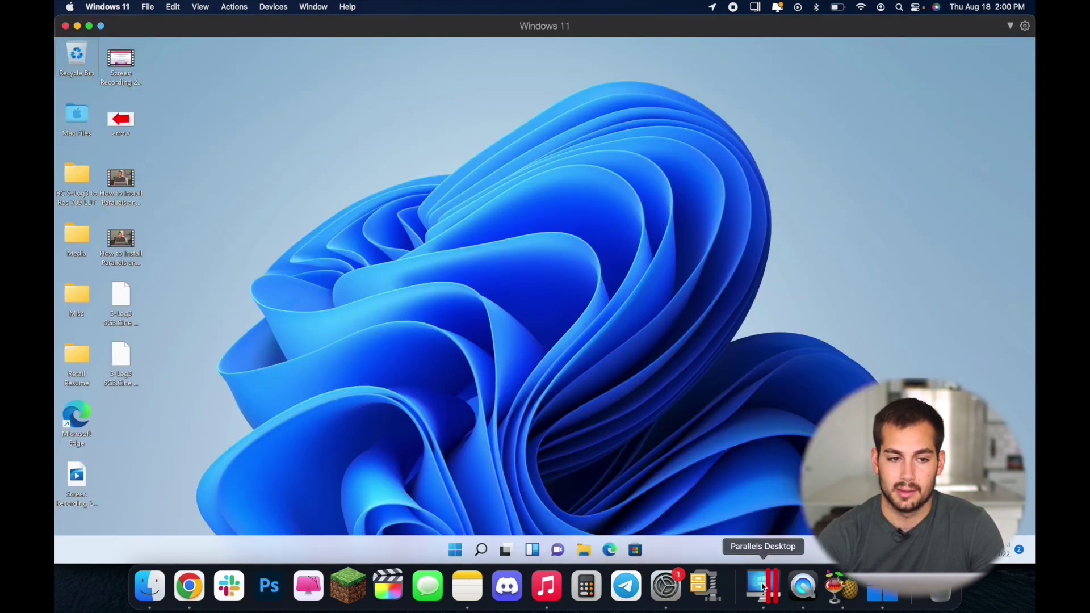
pyautogui.click(78, 27)
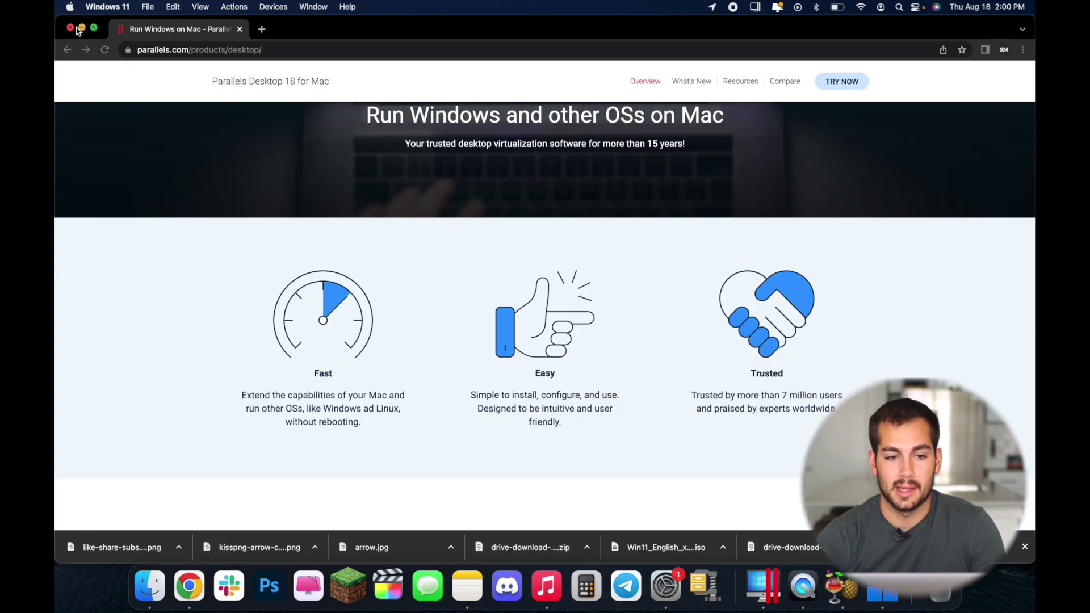
pyautogui.moveTo(346, 23); pyautogui.dragTo(363, 117)
pyautogui.doubleClick(364, 116)
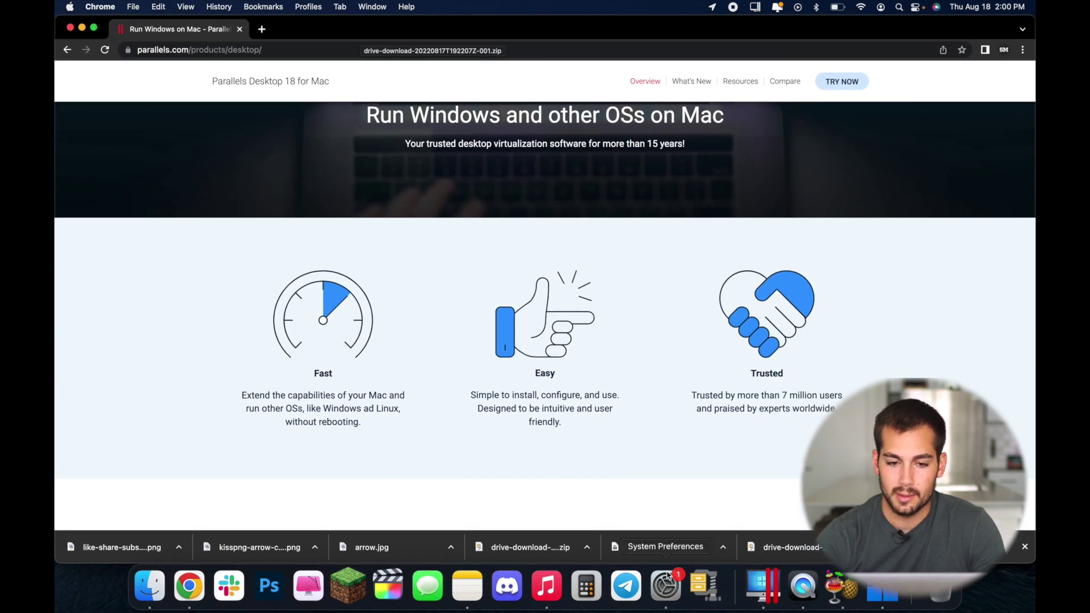
# - Restore the Windows 11 VM into full screen and switch between Spaces back to it
pyautogui.click(890, 598)
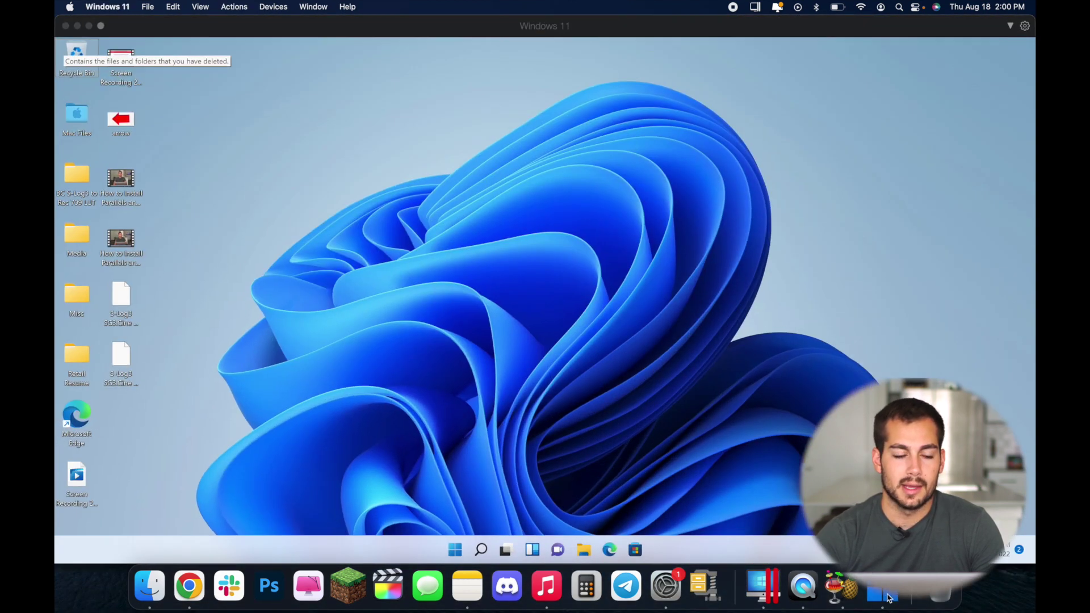
pyautogui.click(89, 26)
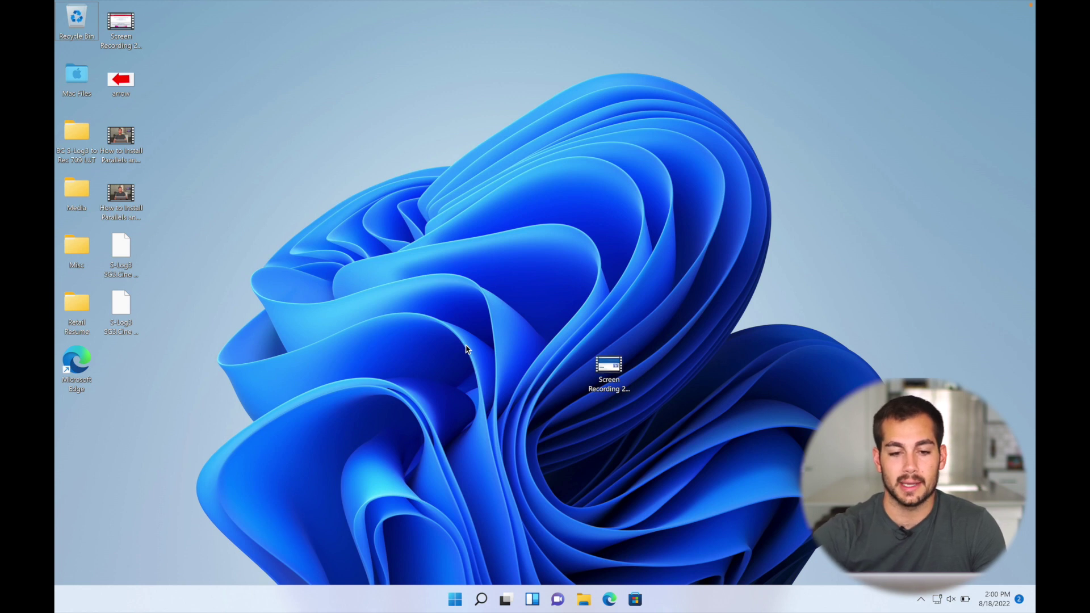
pyautogui.hotkey('ctrl', 'Left')
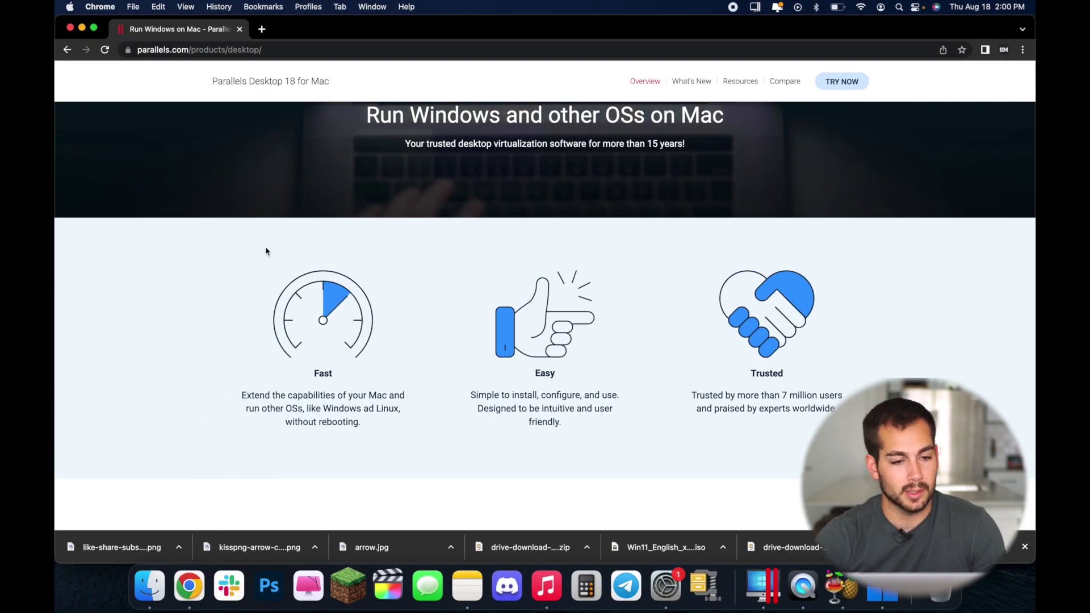
pyautogui.hotkey('ctrl', 'Right')
pyautogui.hotkey('ctrl', 'Left')
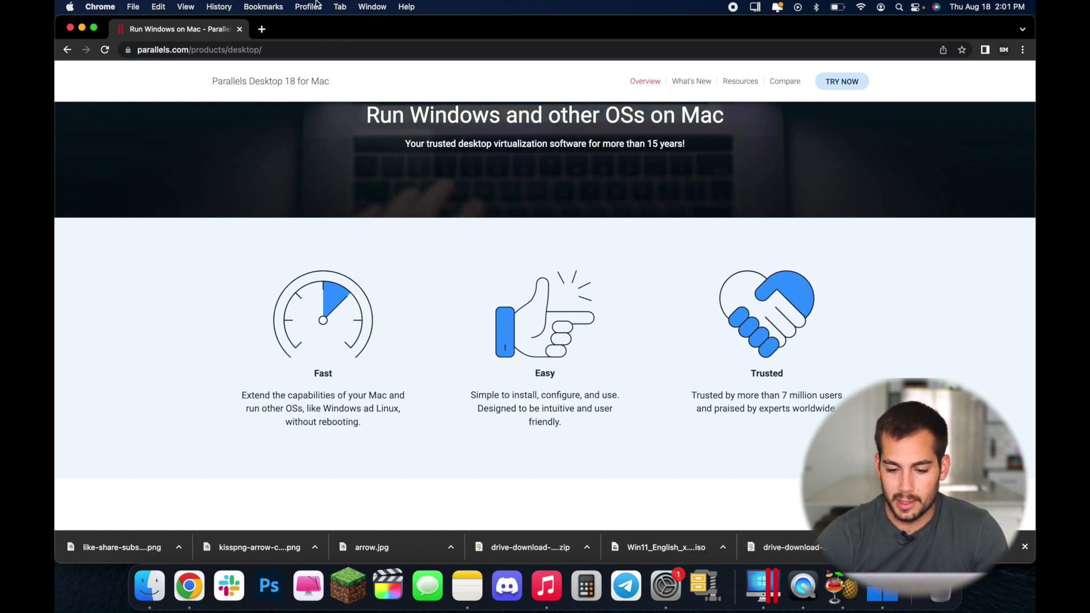
pyautogui.click(765, 608)
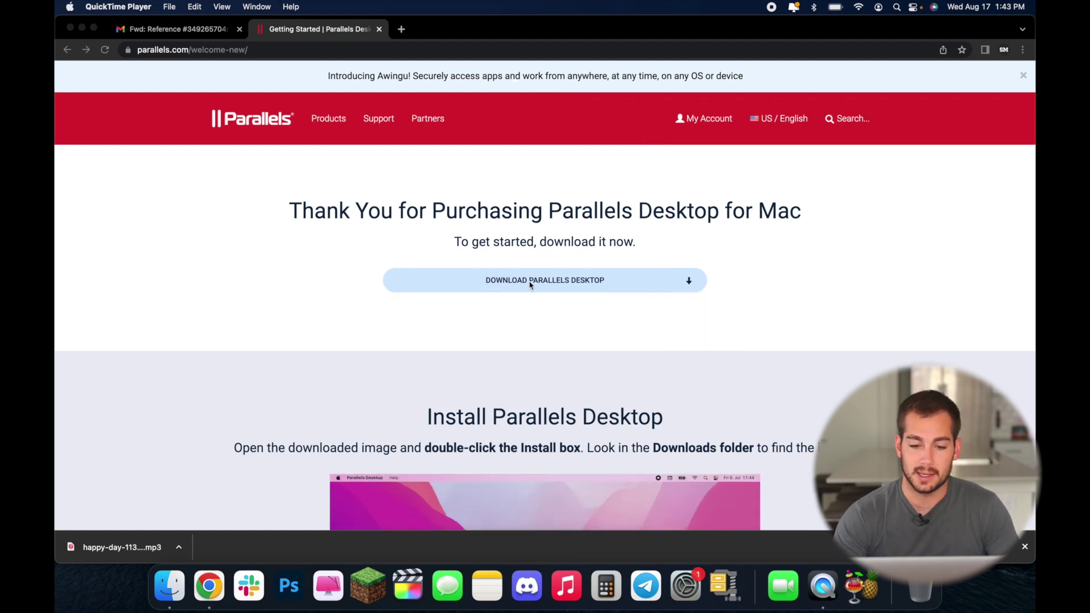
# - Download the Install Parallels .dmg using the DOWNLOAD PARALLELS DESKTOP button
pyautogui.click(576, 278)
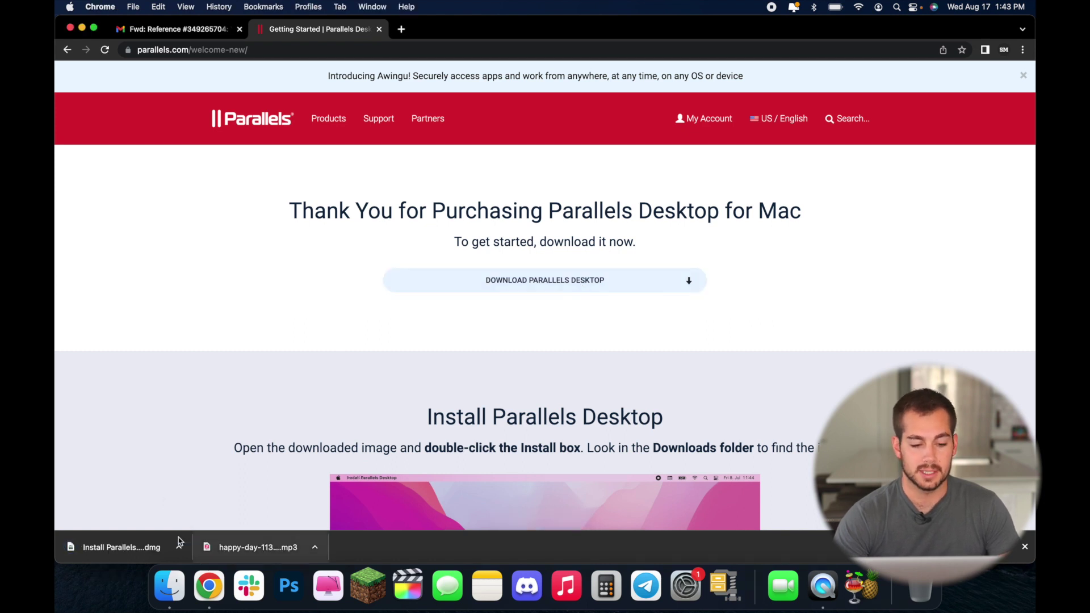
# - Mount the Parallels .dmg from Finder's Downloads folder and launch Install Parallels Desktop
pyautogui.click(171, 580)
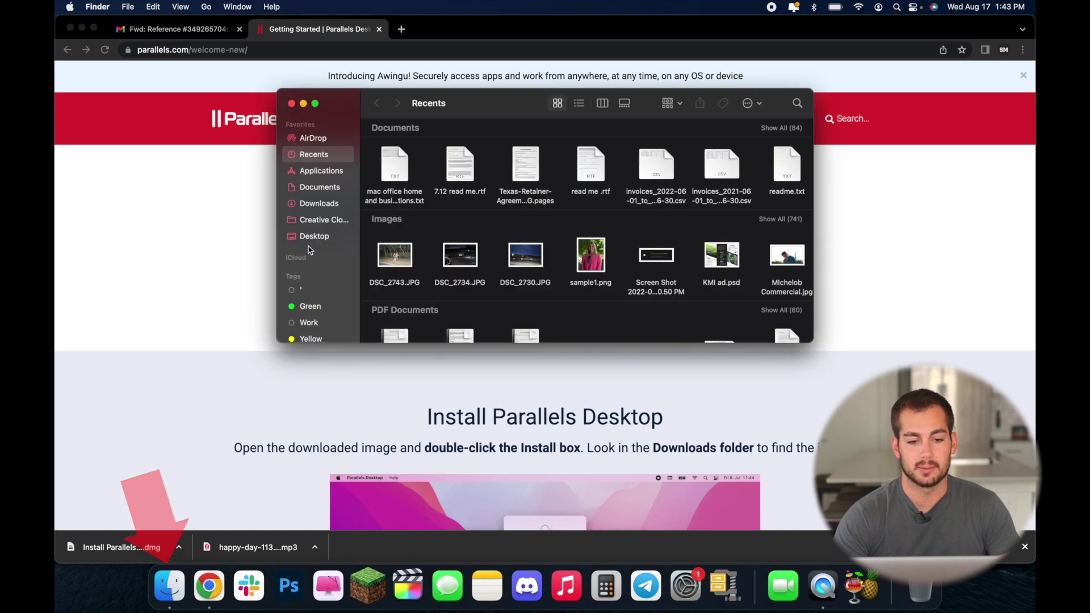
pyautogui.click(334, 205)
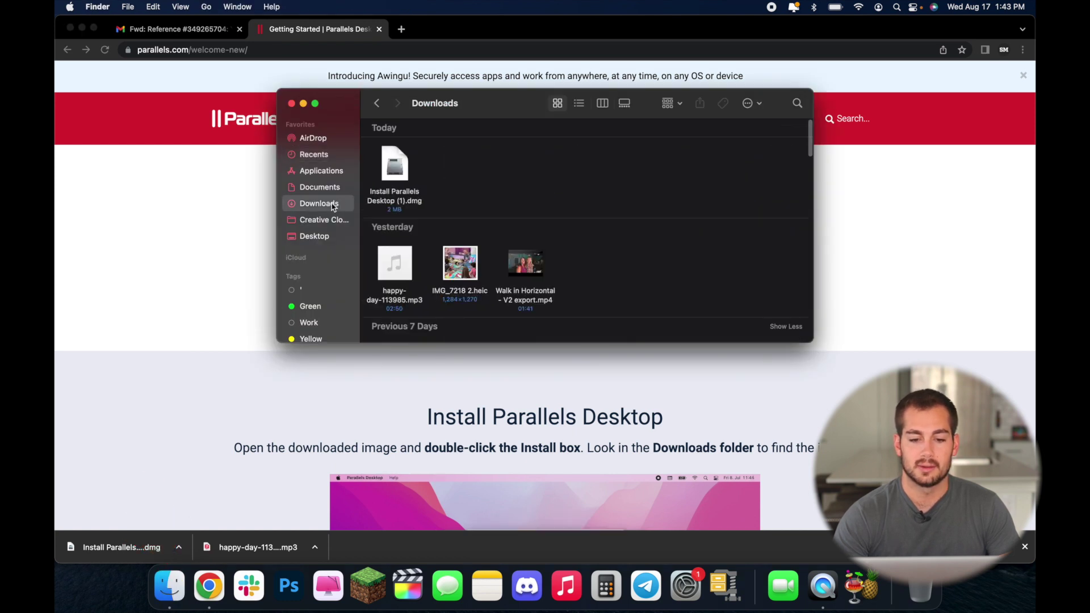
pyautogui.rightClick(397, 168)
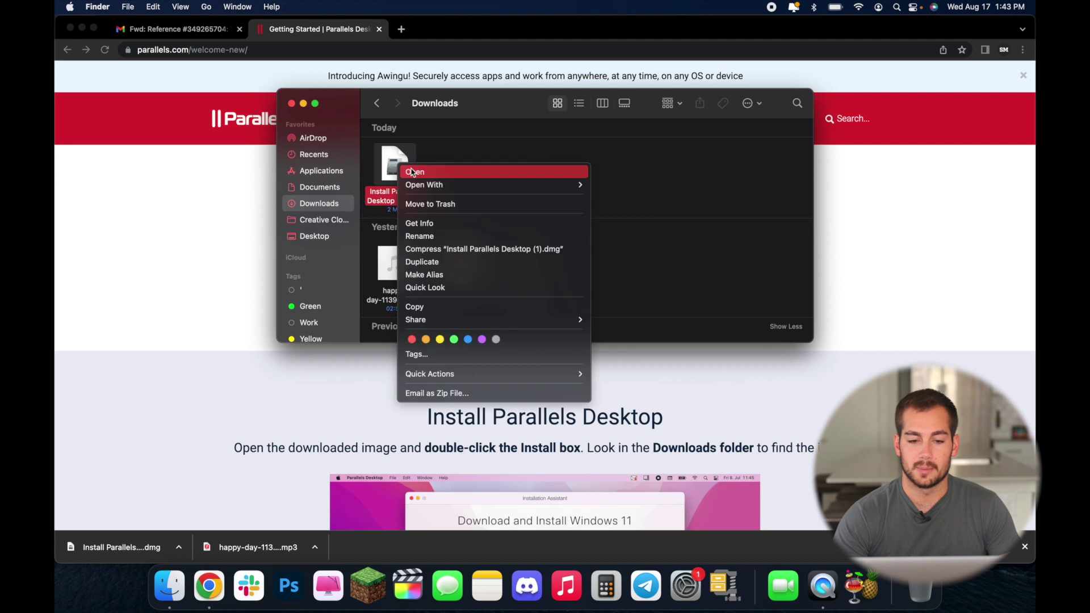
pyautogui.click(419, 173)
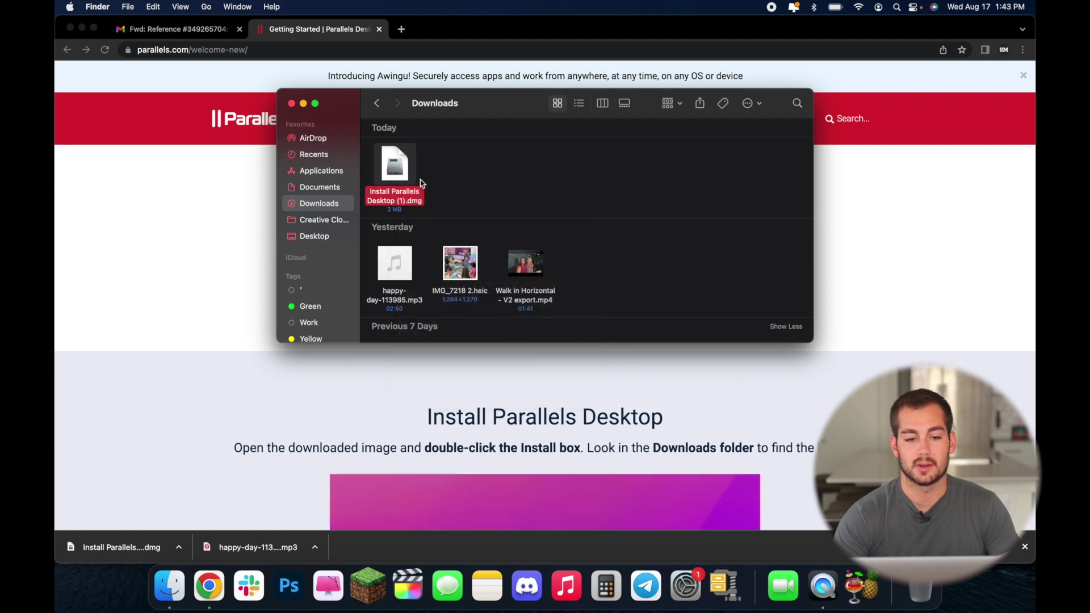
pyautogui.doubleClick(520, 344)
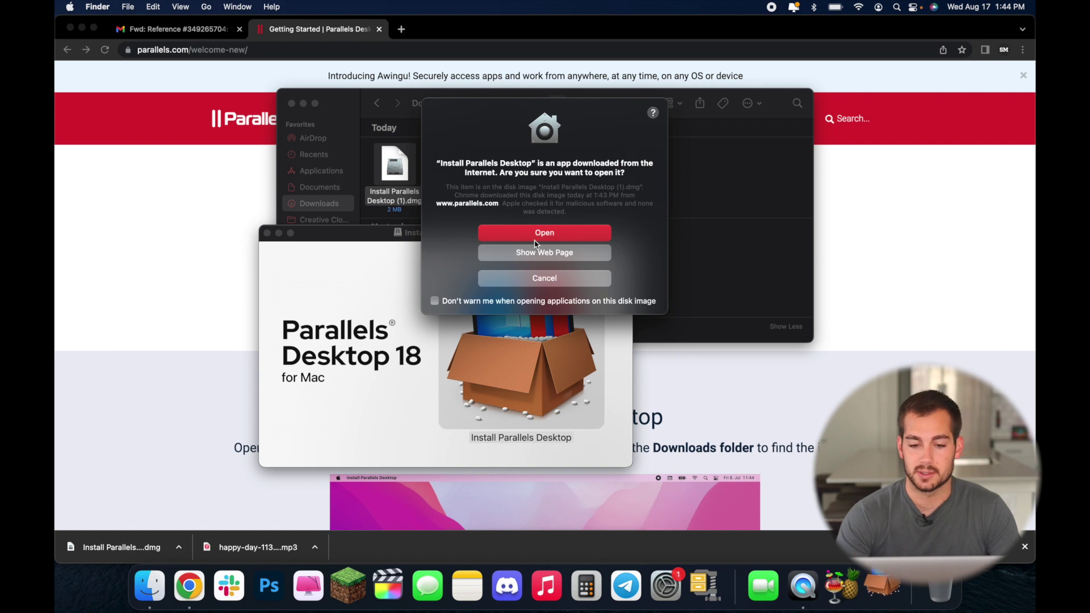
# - Approve opening the downloaded installer, accept the EULA, and confirm the administrator password
pyautogui.click(533, 234)
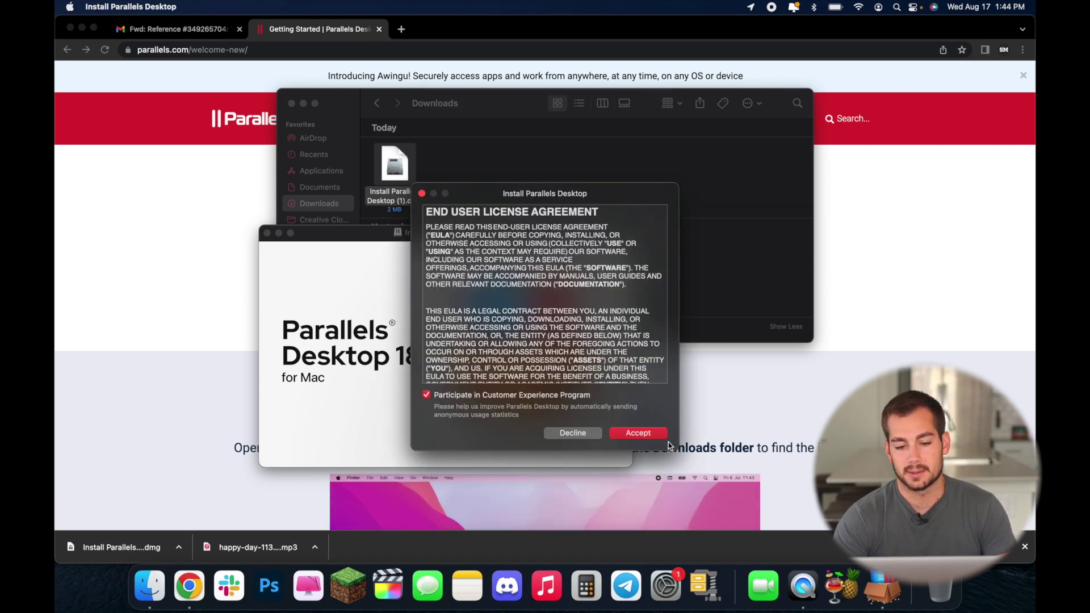
pyautogui.click(661, 435)
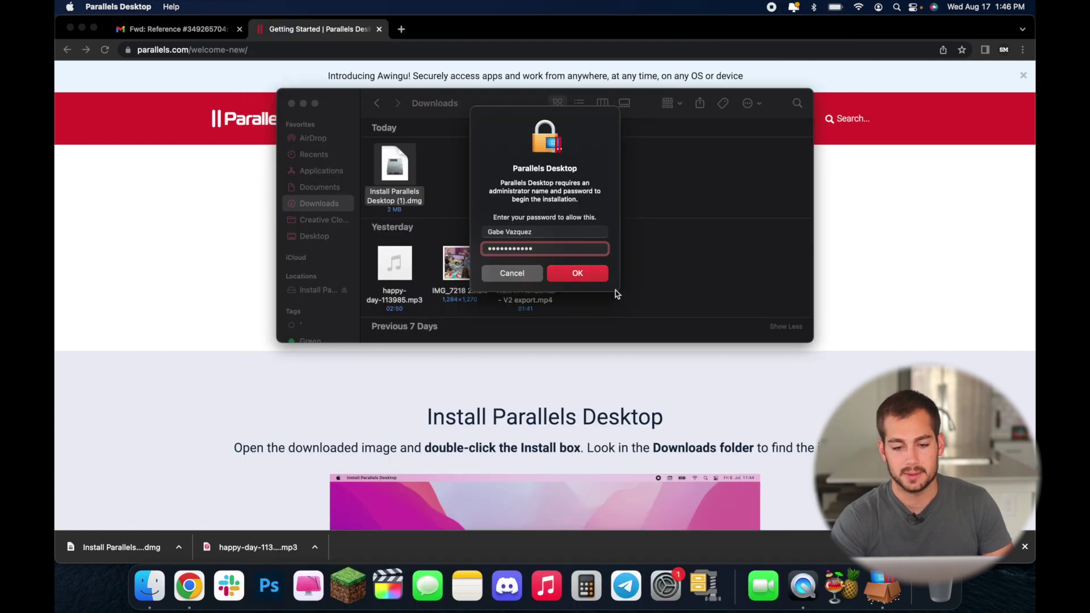
pyautogui.click(577, 273)
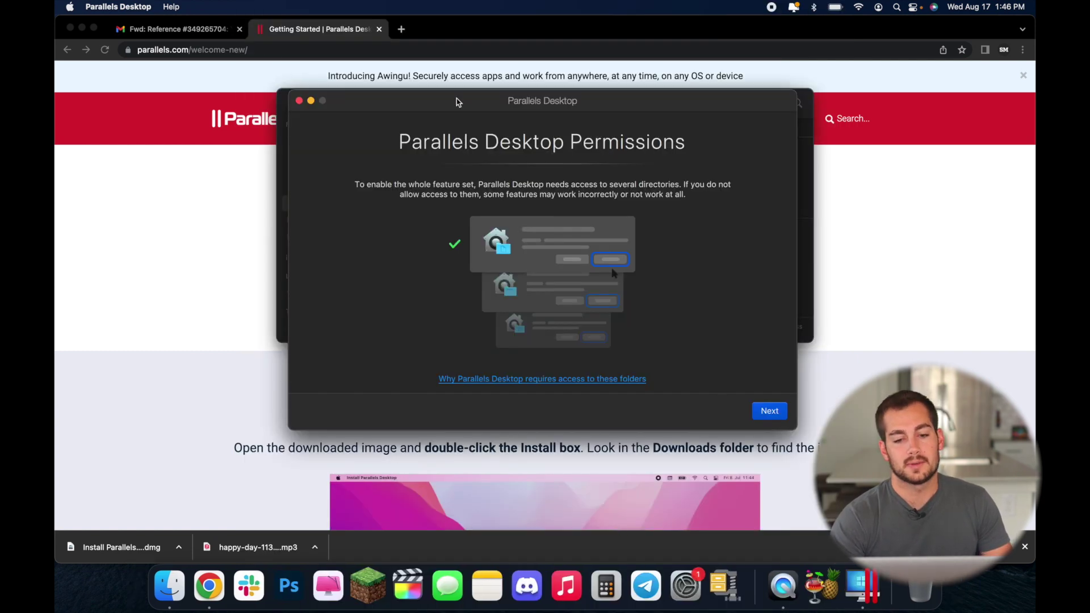
# - Allow Parallels access to the Desktop, Documents and Downloads folders, then finish permissions setup
pyautogui.moveTo(459, 102); pyautogui.dragTo(454, 115)
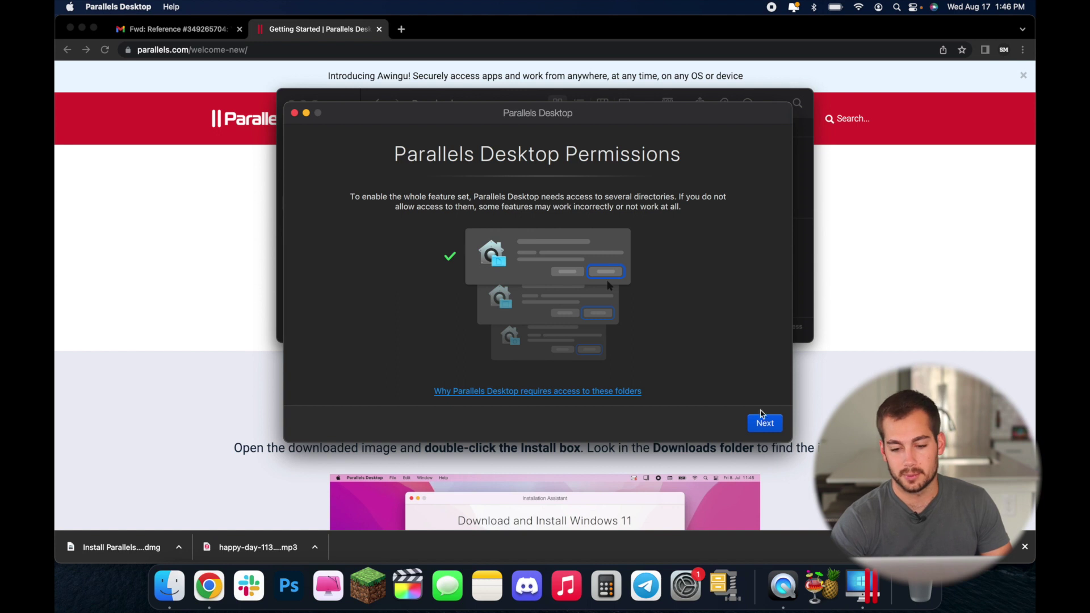
pyautogui.click(765, 421)
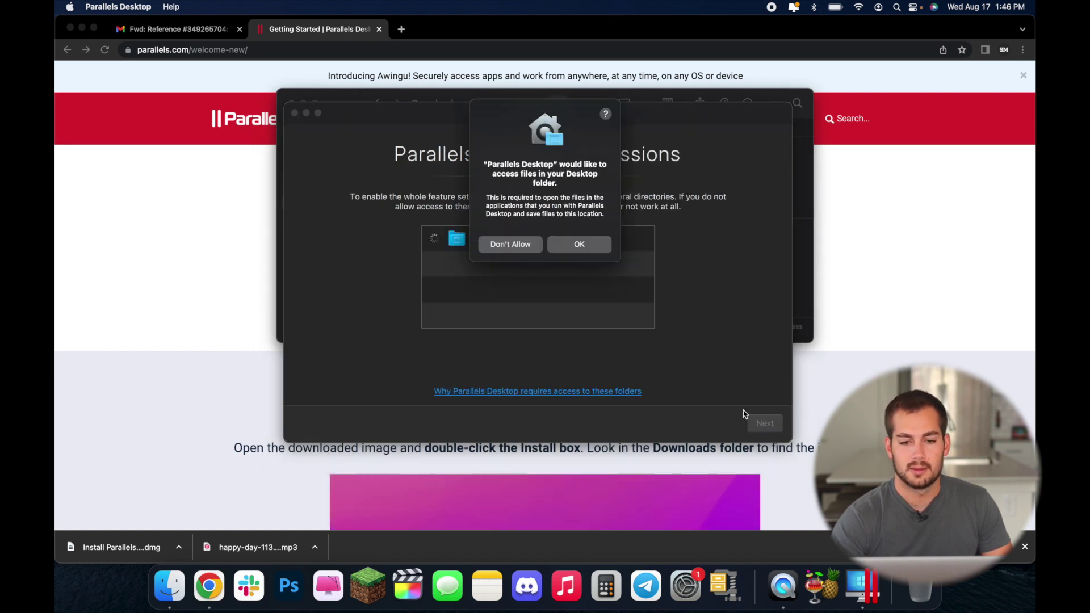
pyautogui.click(581, 248)
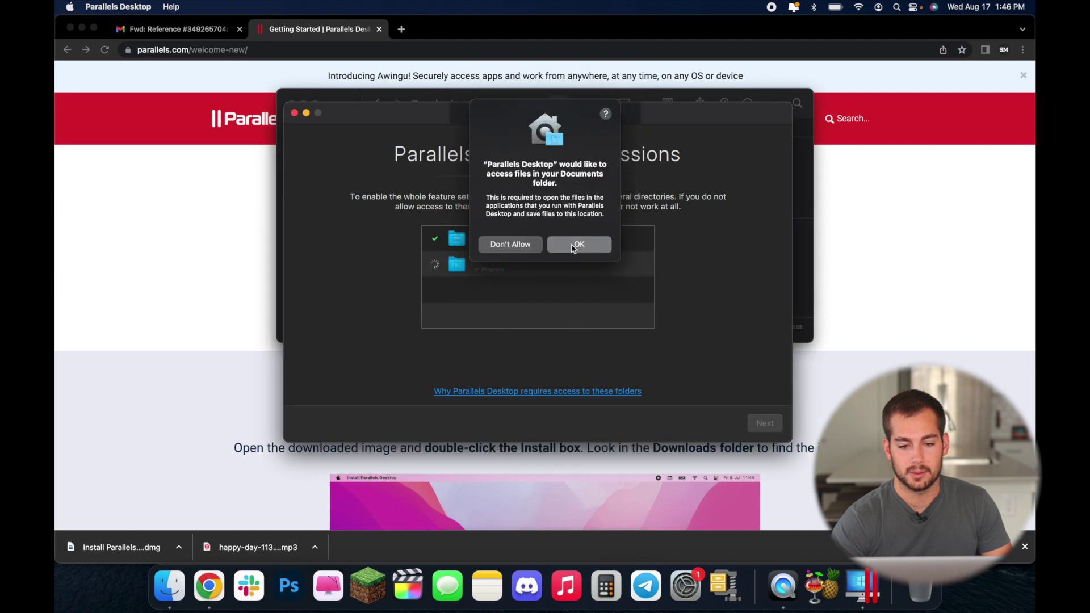
pyautogui.click(575, 247)
pyautogui.click(579, 259)
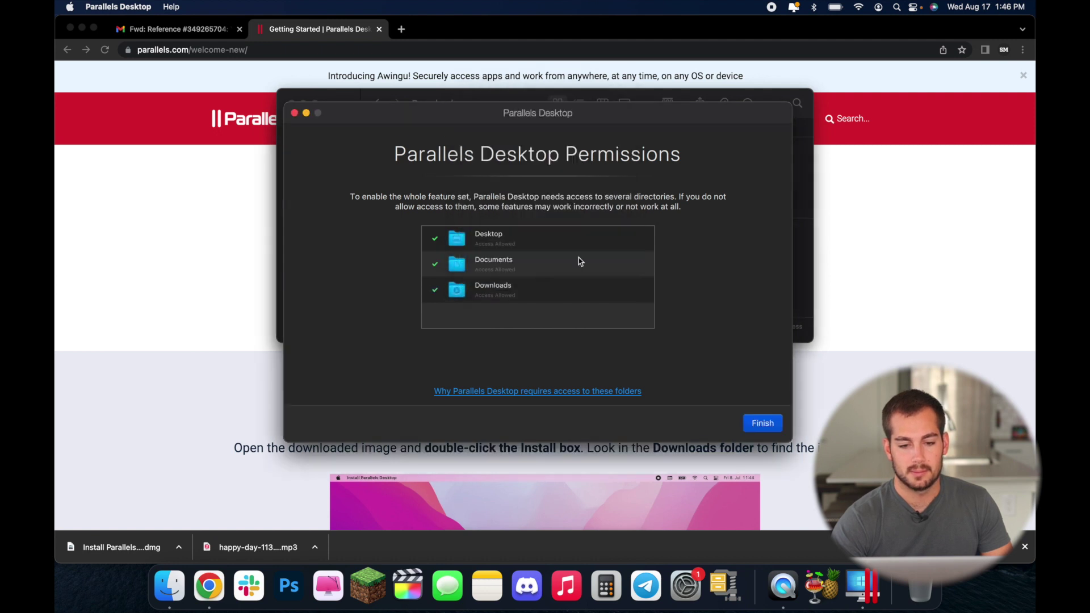
pyautogui.click(761, 423)
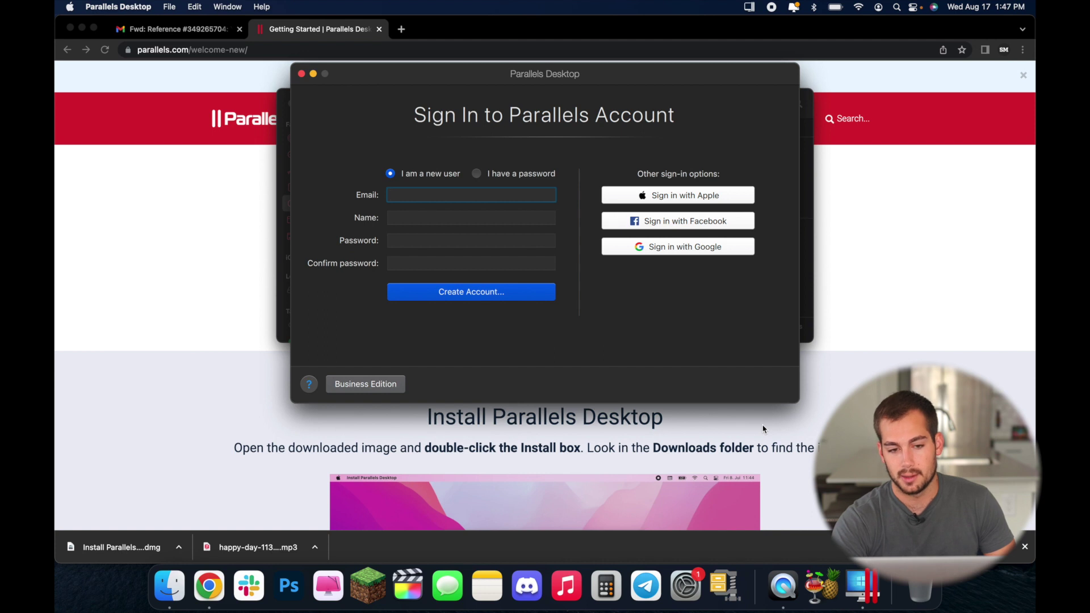
# - Register as a new user with a new Parallels account and accept the data privacy notice
pyautogui.click(478, 174)
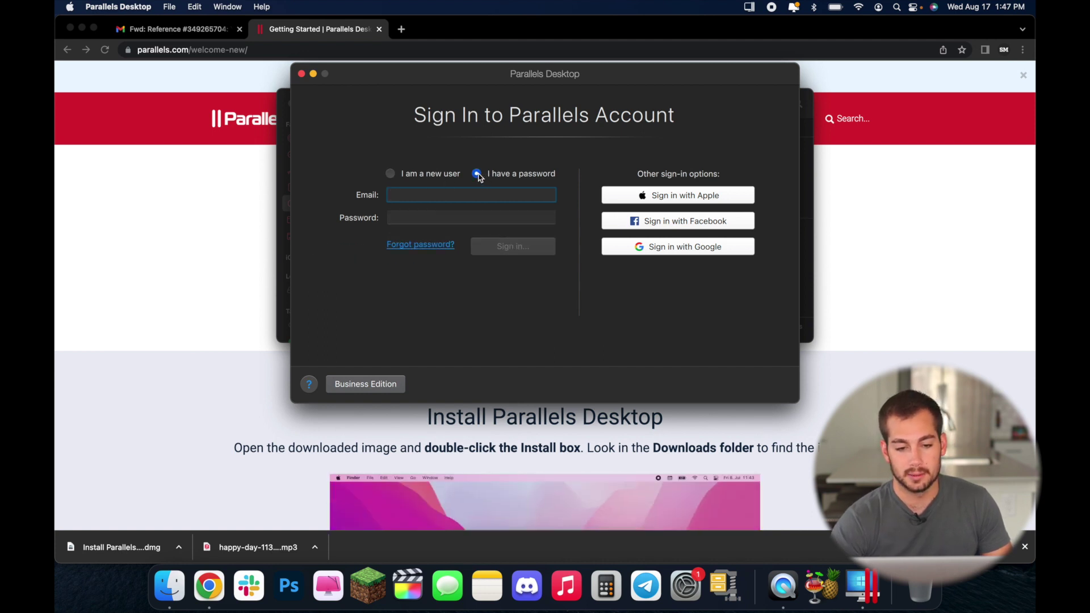
pyautogui.click(391, 174)
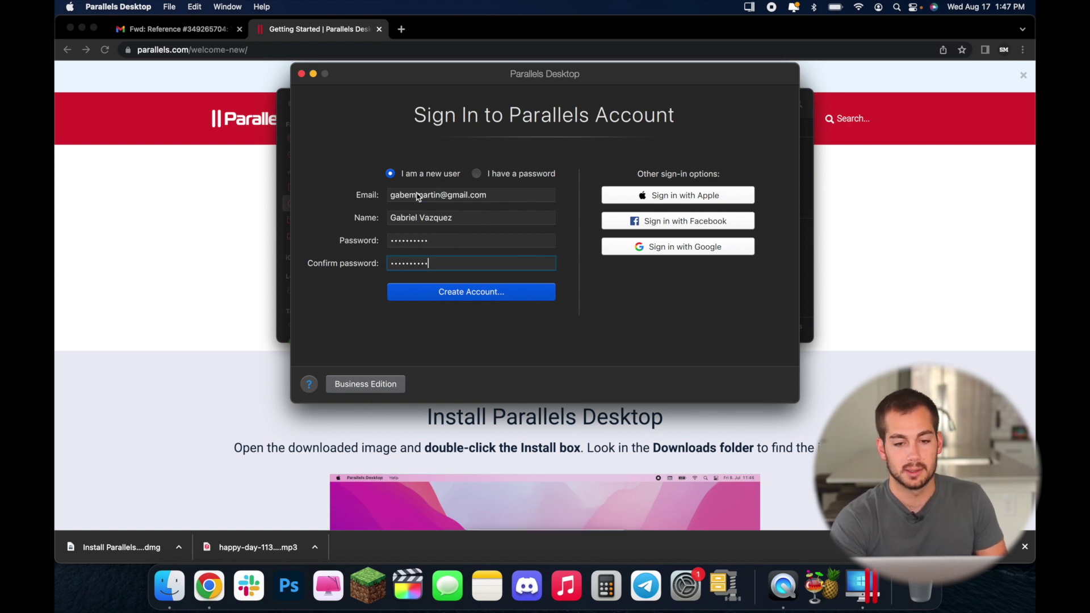
pyautogui.click(460, 293)
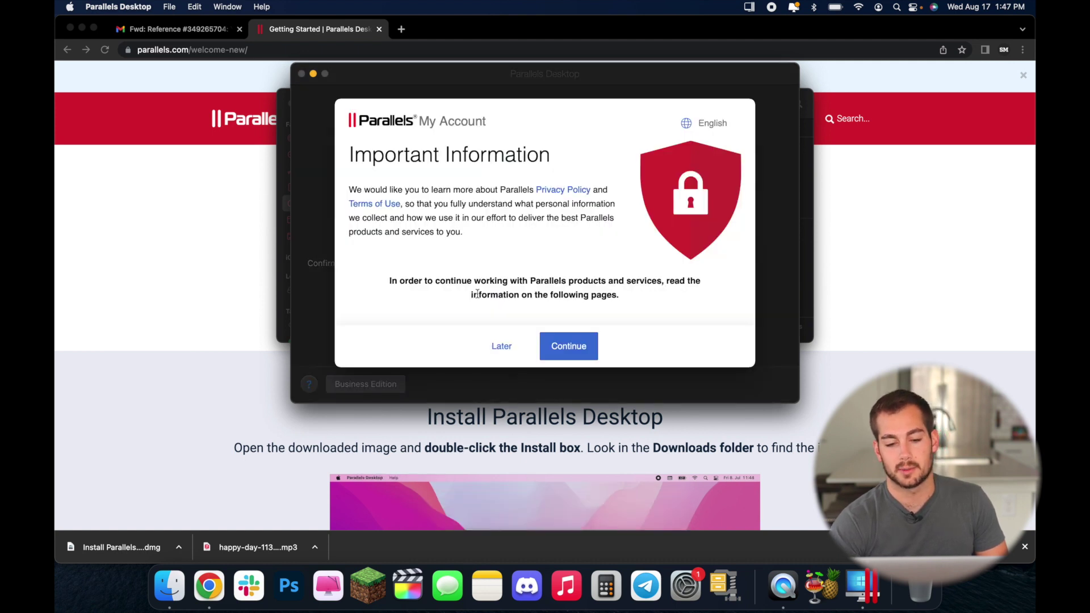
pyautogui.click(565, 345)
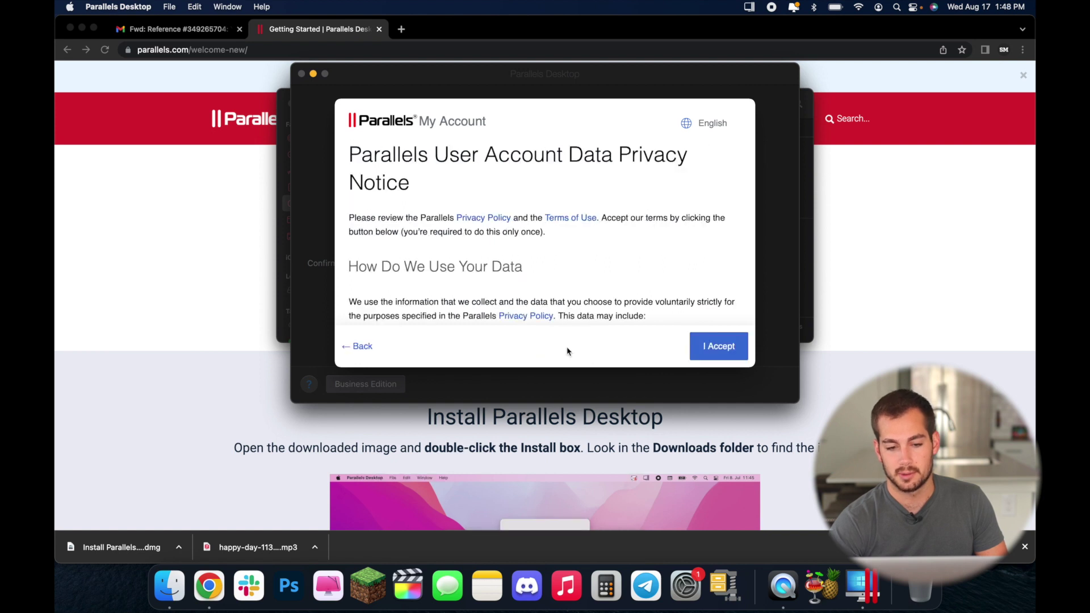
pyautogui.click(700, 345)
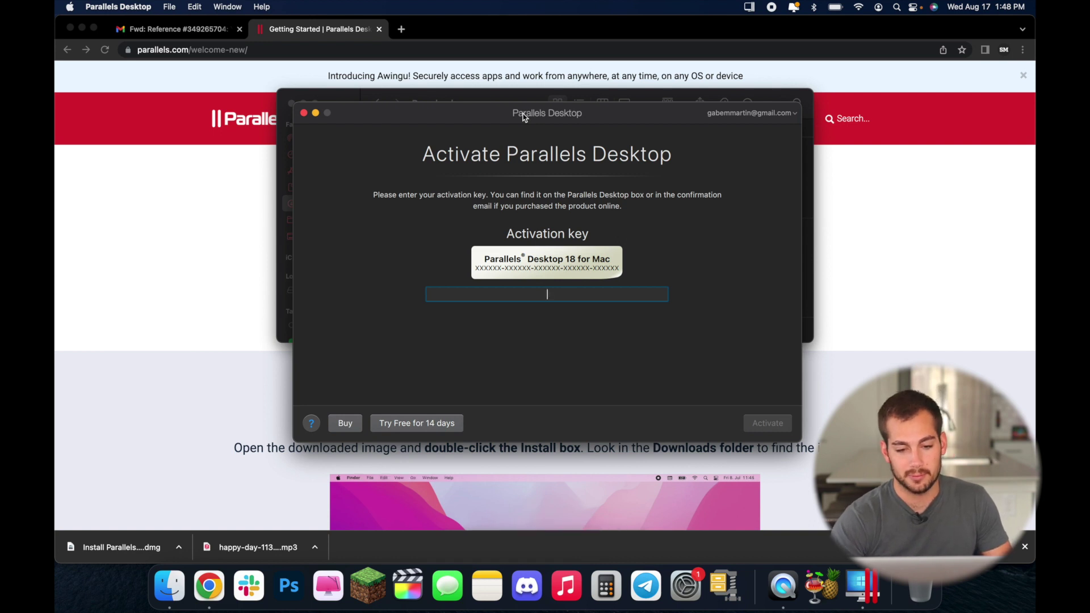
# - Copy the activation key from the Gmail confirmation email, paste it into Parallels, and activate
pyautogui.moveTo(524, 118); pyautogui.dragTo(517, 130)
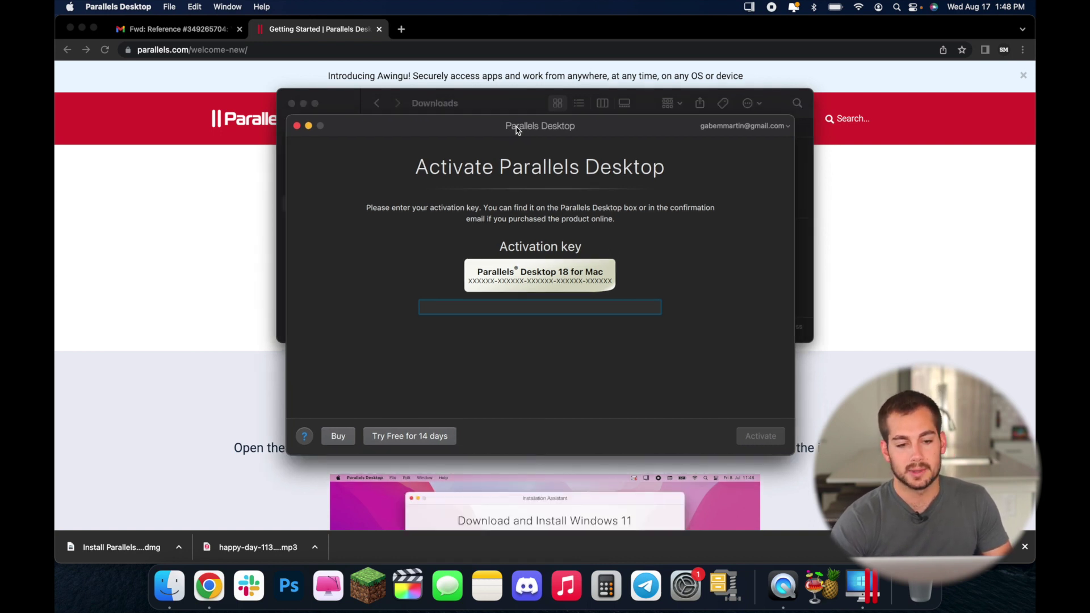
pyautogui.click(292, 104)
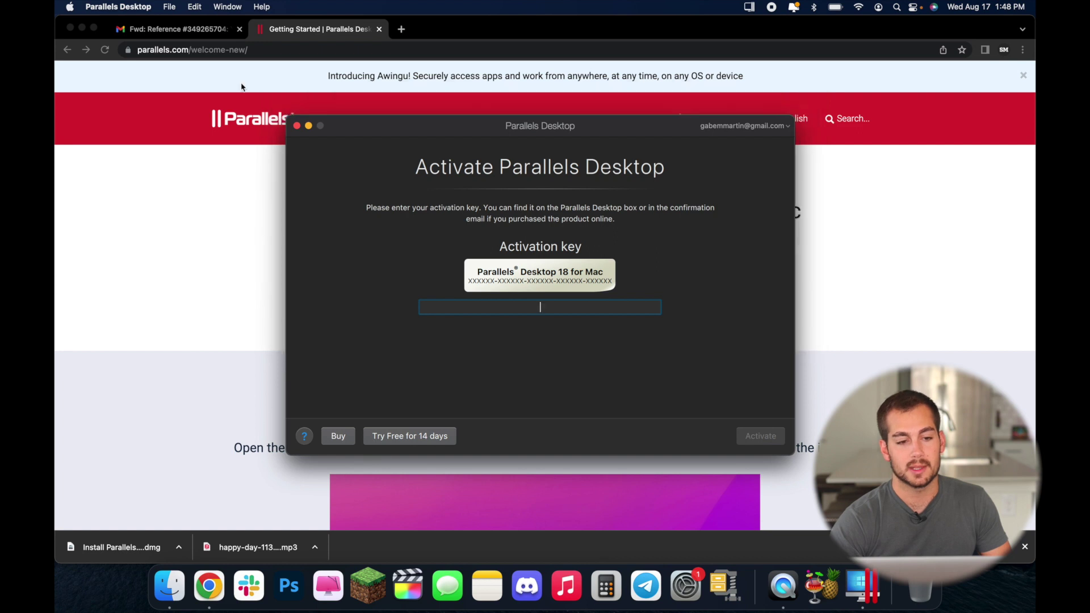
pyautogui.click(192, 31)
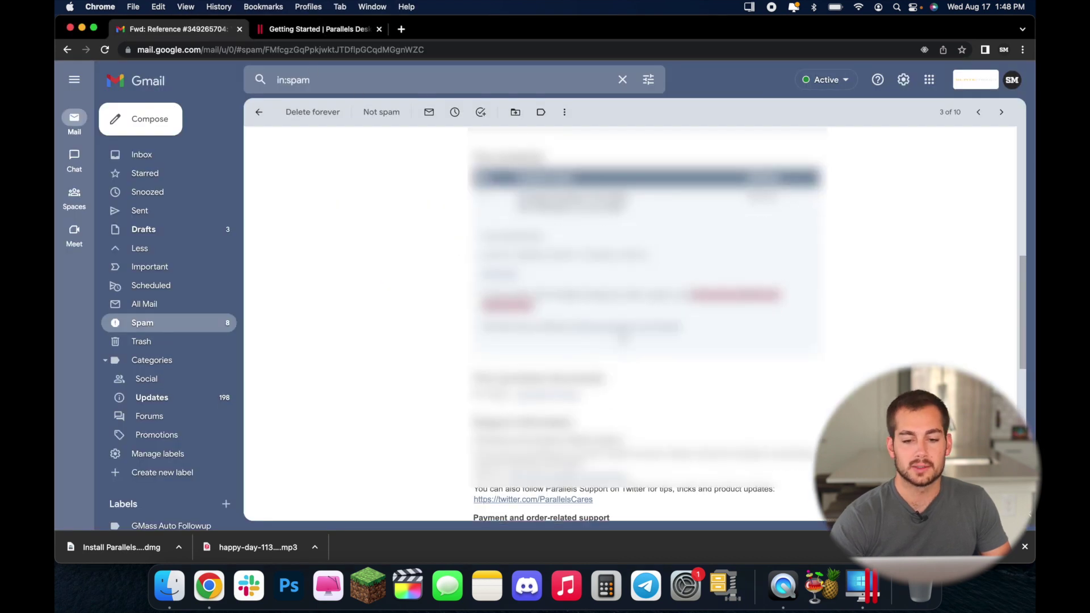
pyautogui.scroll(1, 647, 323)
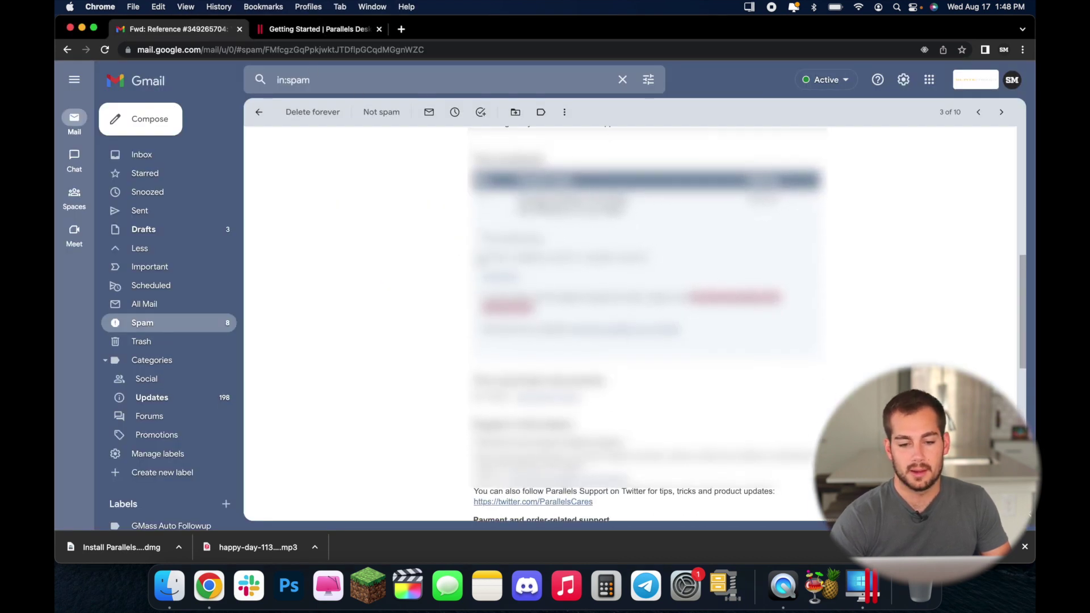
pyautogui.moveTo(480, 258); pyautogui.dragTo(652, 259)
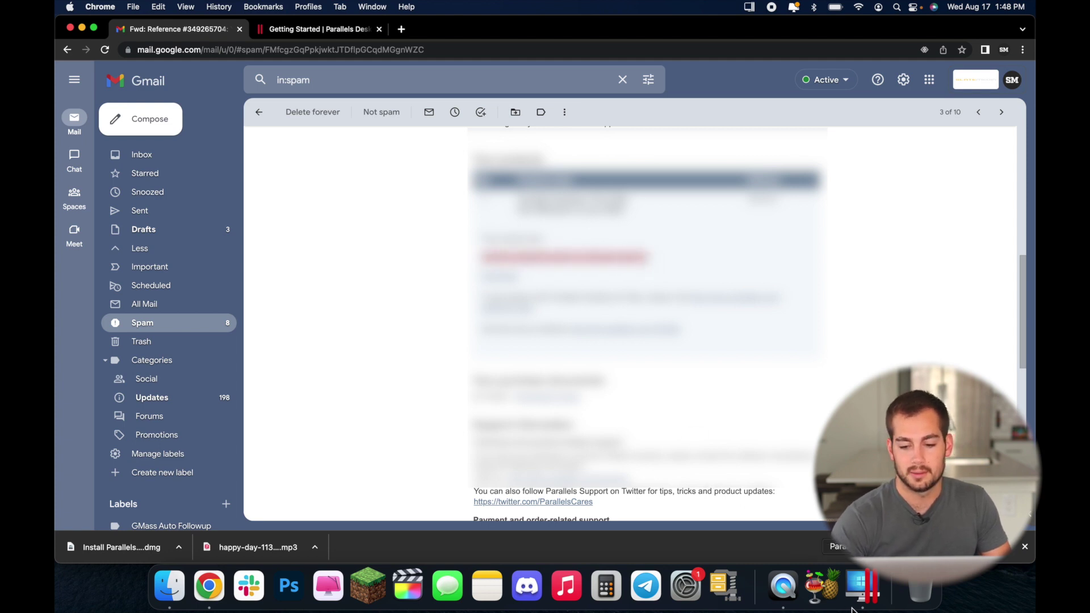
pyautogui.click(862, 585)
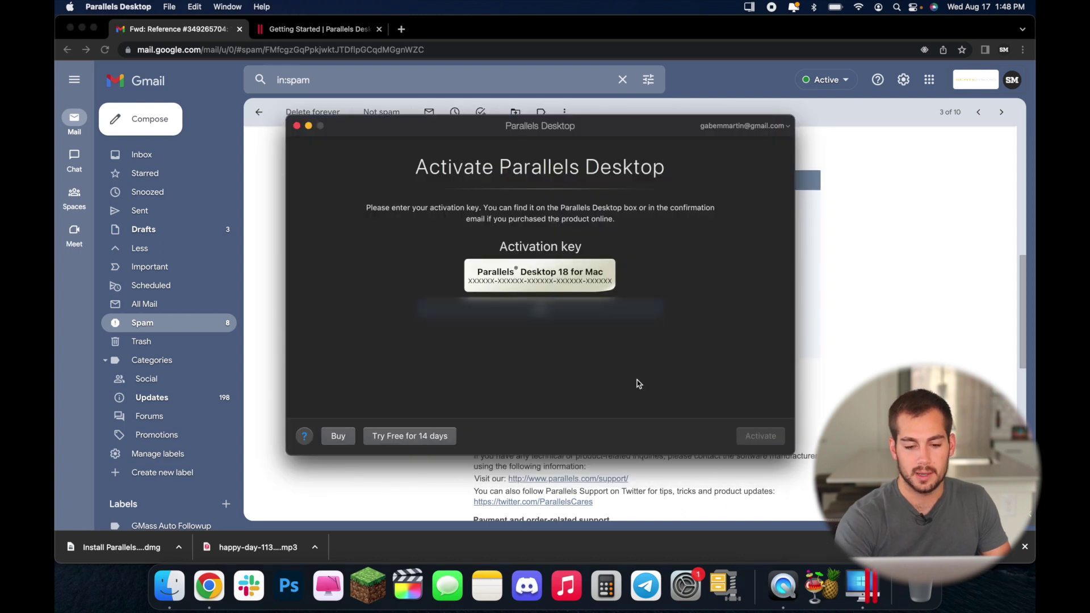
pyautogui.press('super+v')
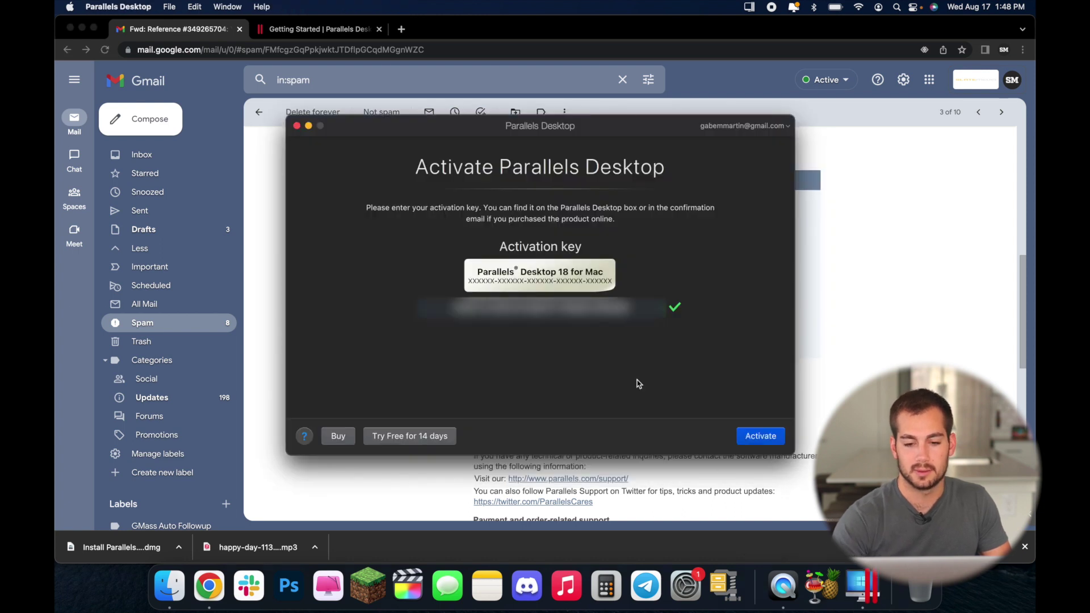
pyautogui.click(761, 438)
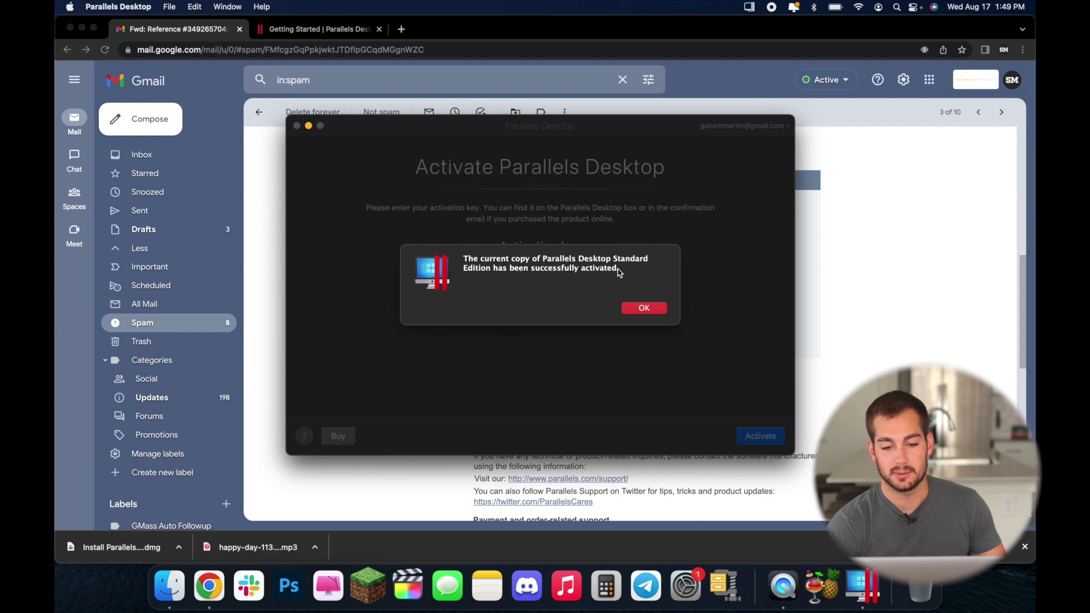
# - Dismiss the activation message and find the Download Windows 11 Disk Image (ISO) section
pyautogui.click(644, 309)
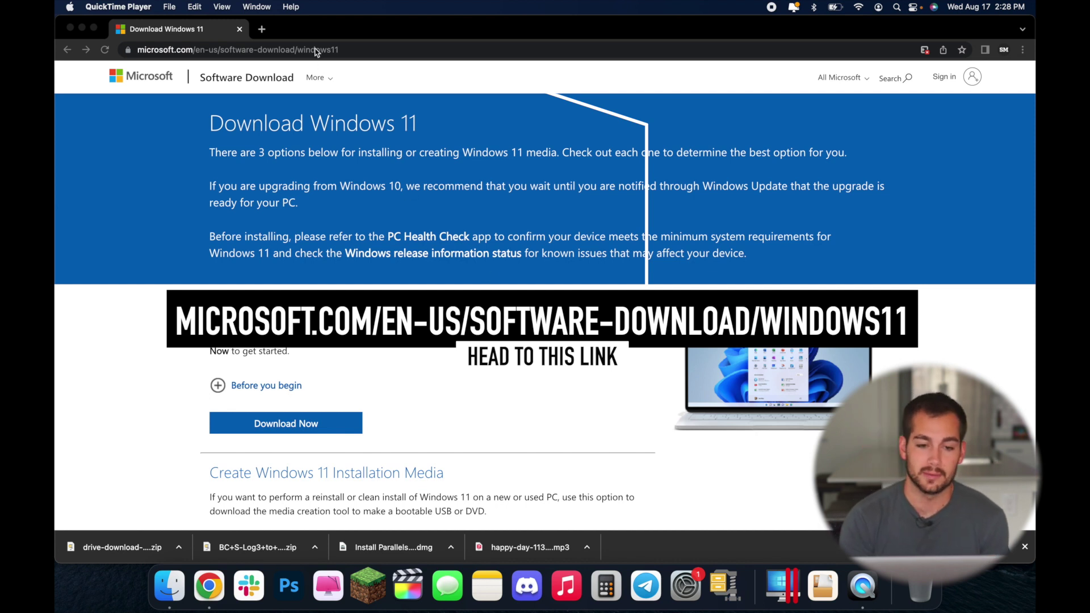
pyautogui.click(352, 50)
pyautogui.click(439, 52)
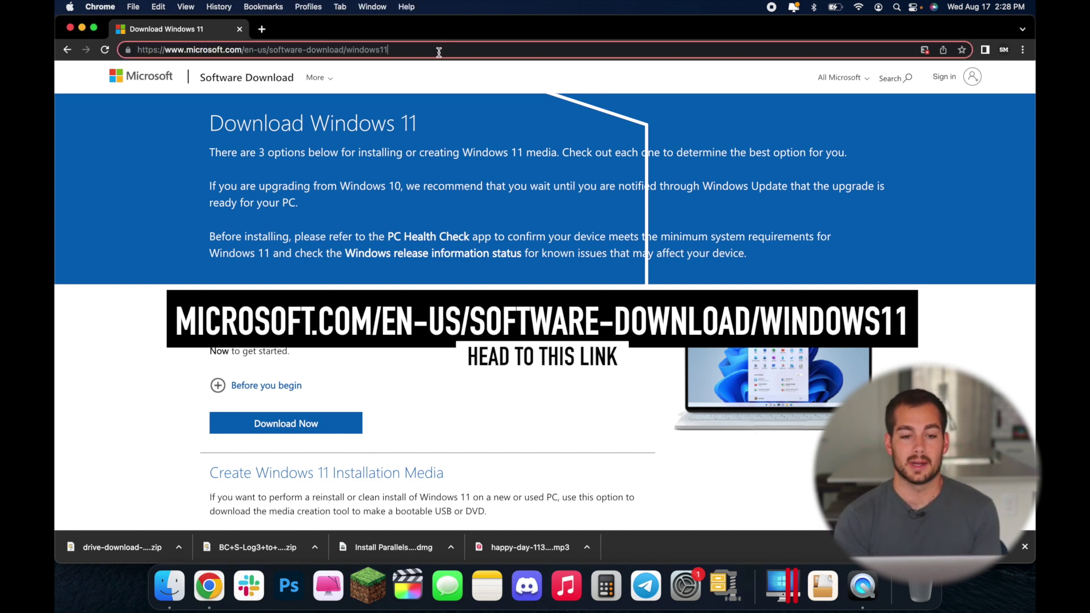
pyautogui.scroll(-7, 404, 378)
pyautogui.scroll(1, 404, 385)
pyautogui.moveTo(205, 246); pyautogui.dragTo(472, 257)
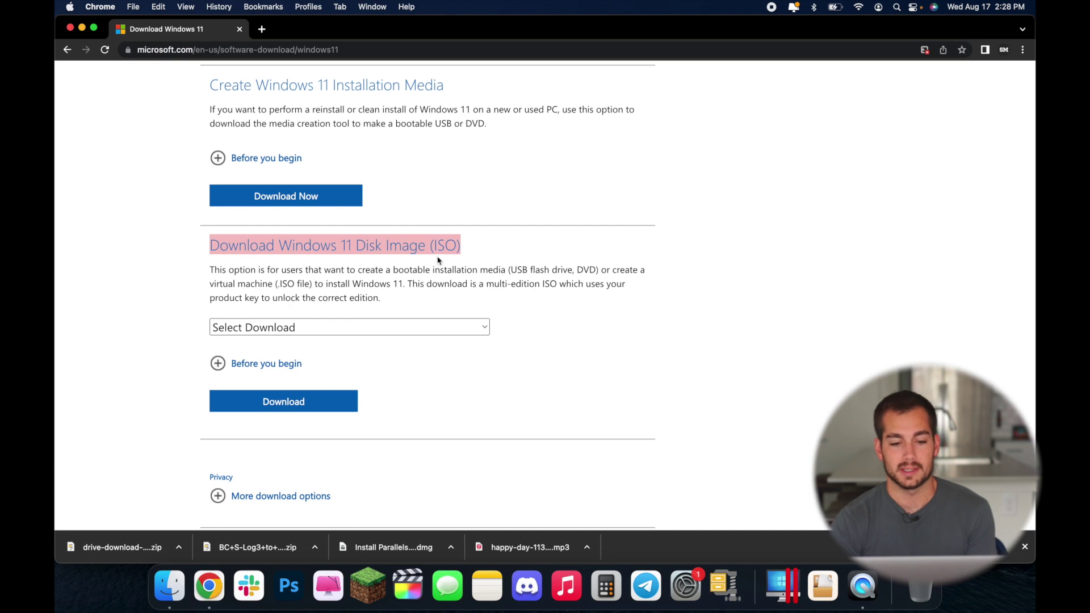
# - Request the Windows 11 multi-edition ISO in English (United States) and start the 64-bit download
pyautogui.click(295, 328)
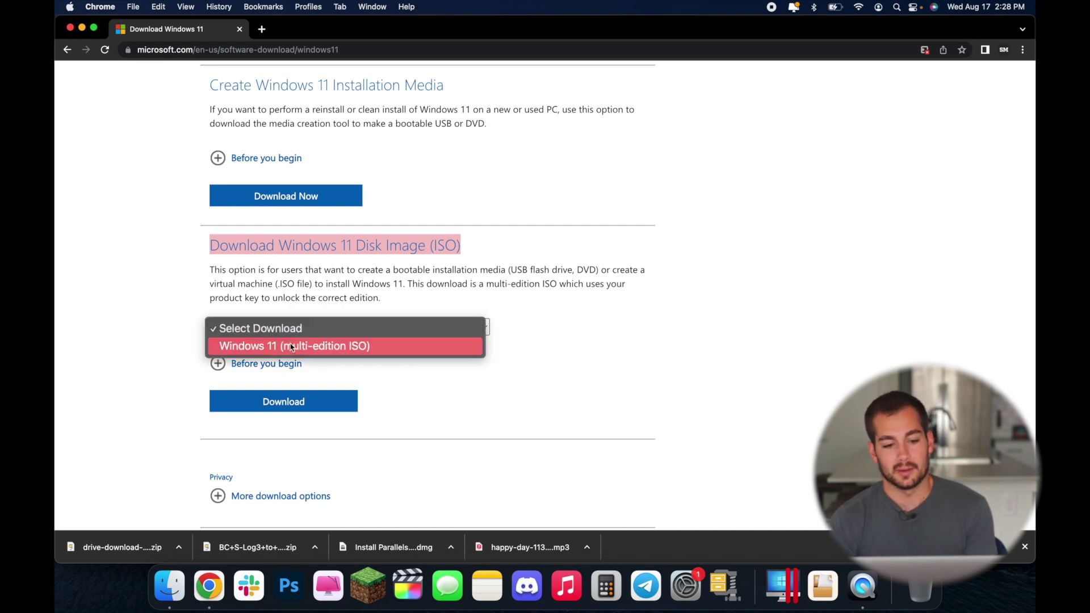
pyautogui.click(260, 347)
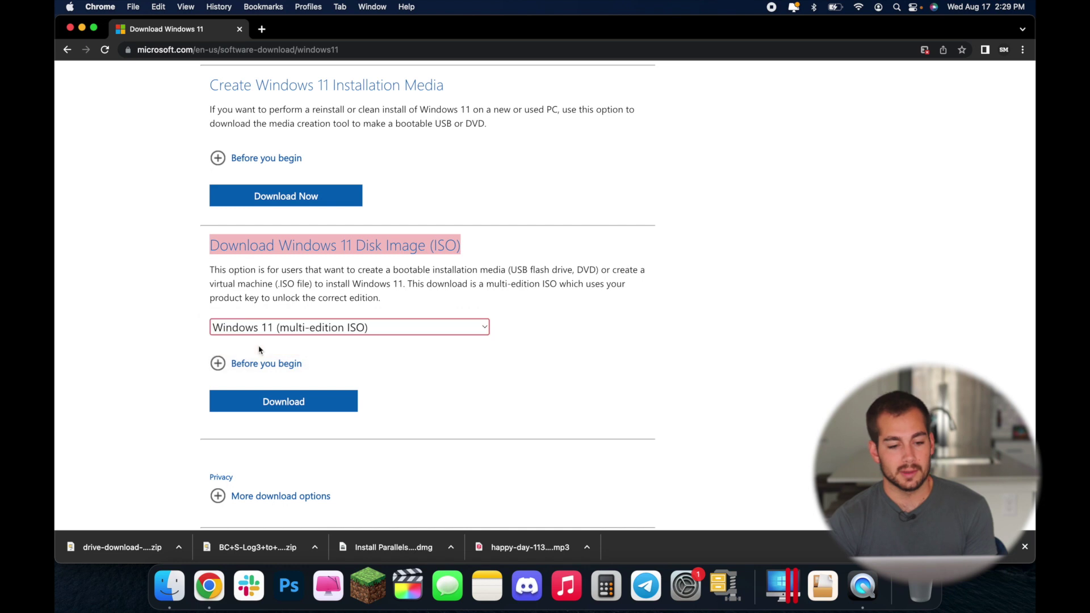
pyautogui.click(280, 407)
pyautogui.scroll(-3, 279, 408)
pyautogui.click(282, 256)
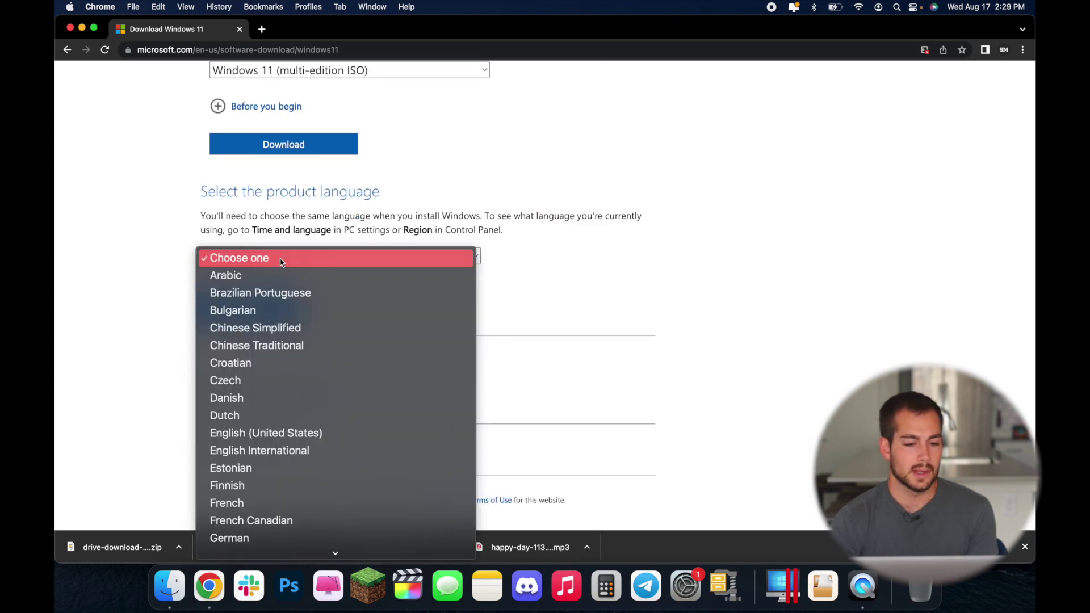
pyautogui.click(292, 434)
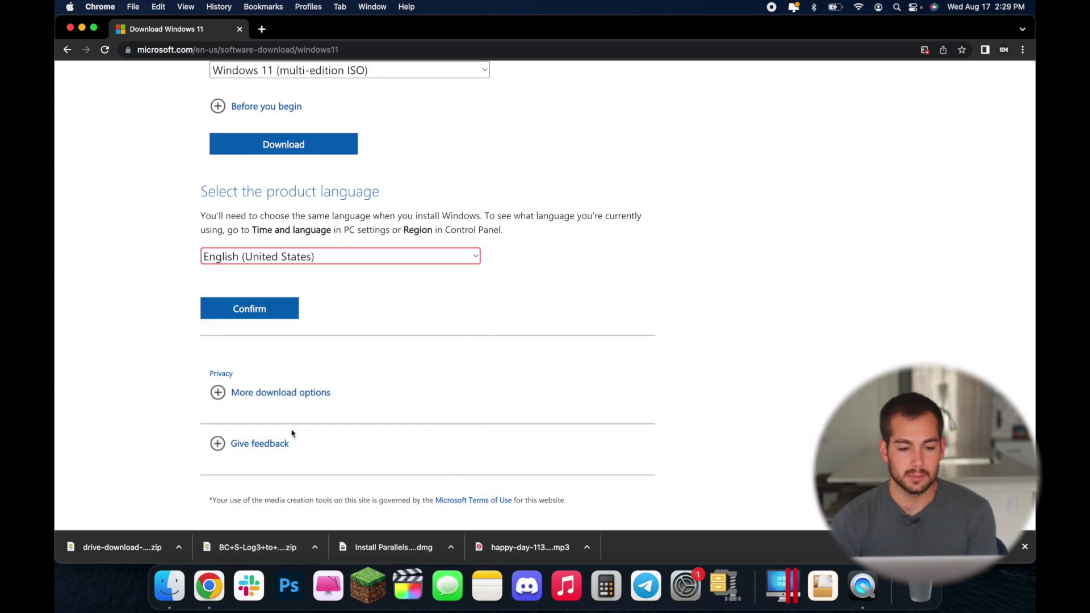
pyautogui.click(244, 311)
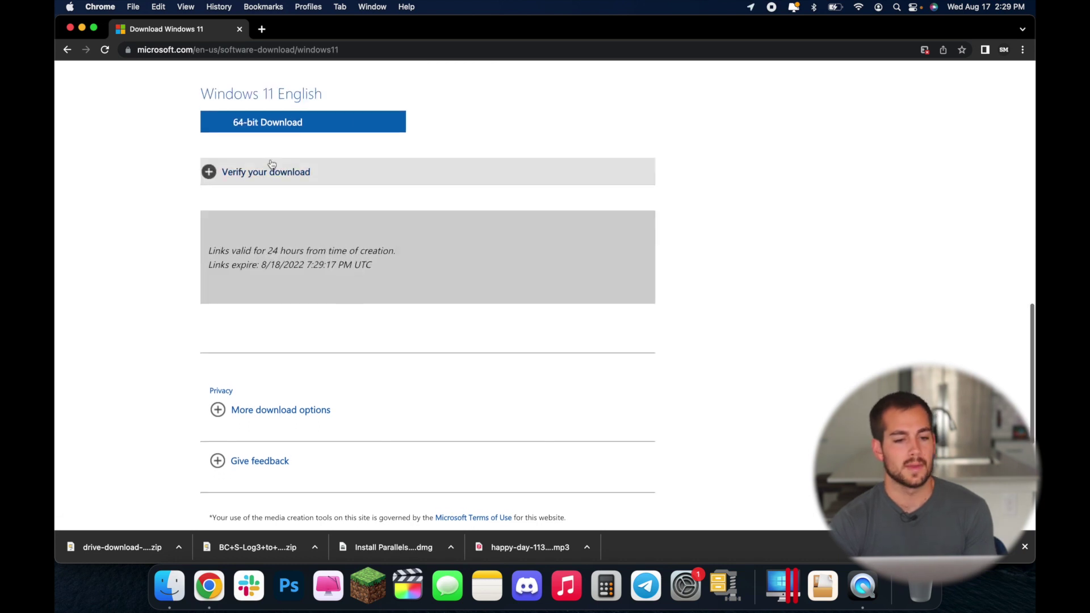
pyautogui.click(274, 124)
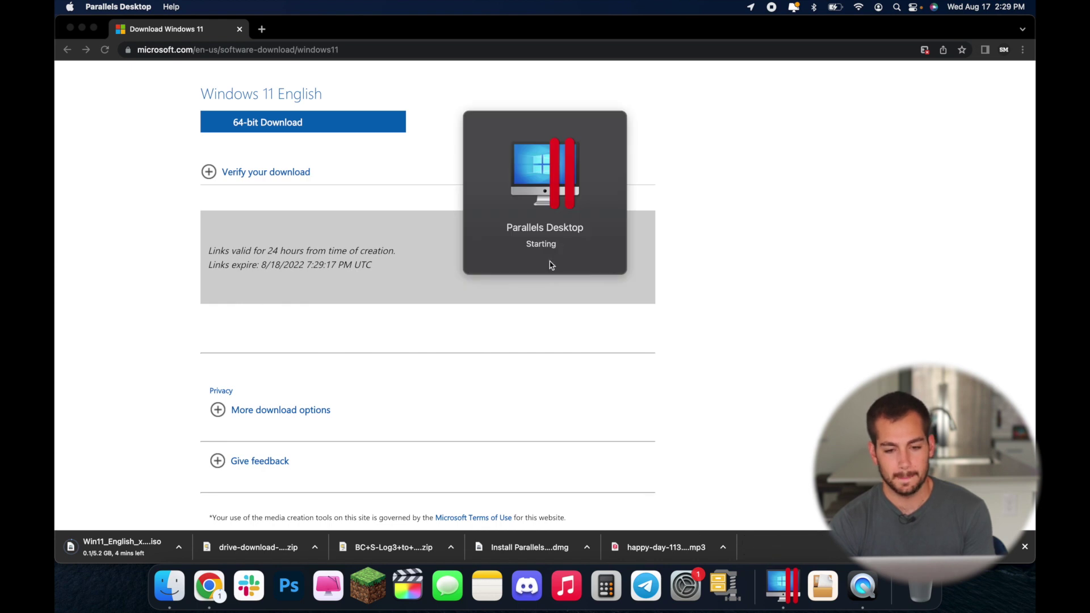
# - Skip the Windows 11 download offer and choose 'Install Windows or another OS from a DVD or image file'
pyautogui.moveTo(554, 105); pyautogui.dragTo(551, 147)
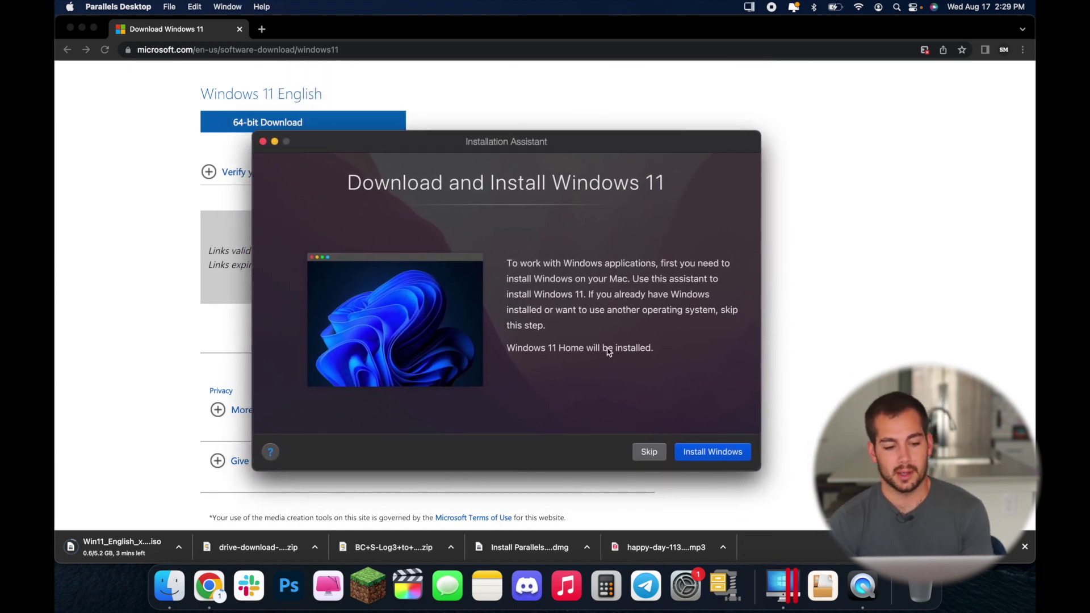
pyautogui.click(649, 453)
pyautogui.click(503, 314)
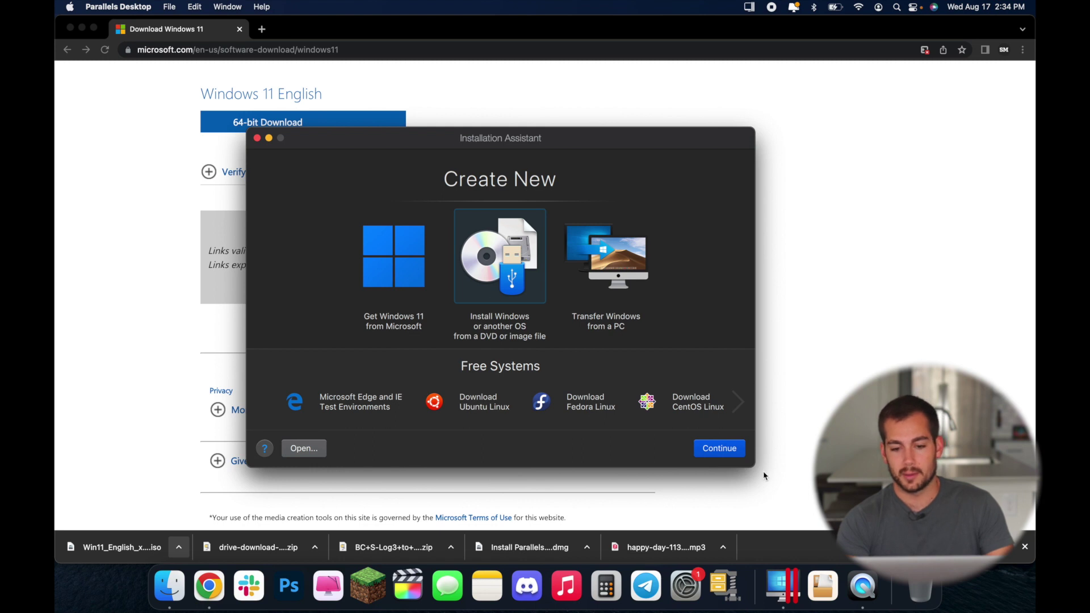
# - Choose the downloaded Win11_English_x64v1.iso image file as the installation source and move on to the license key screen
pyautogui.click(721, 450)
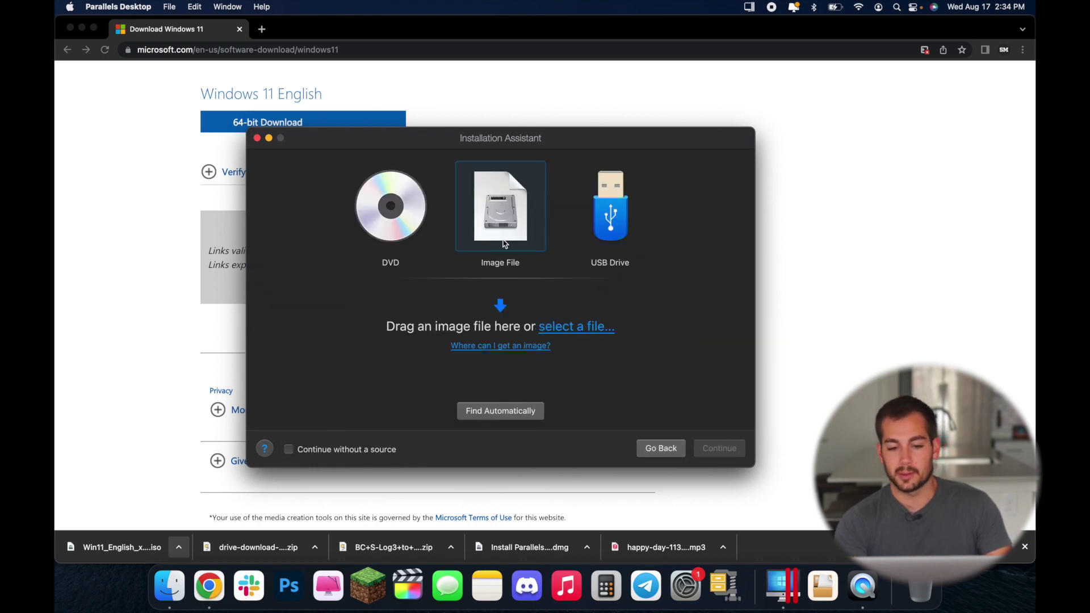
pyautogui.click(564, 327)
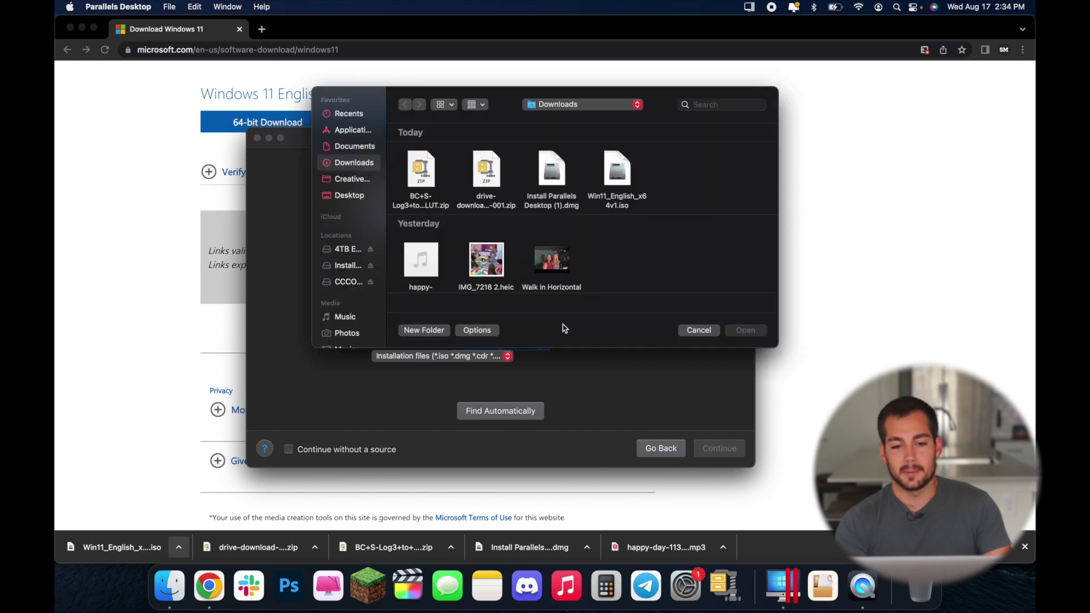
pyautogui.click(622, 173)
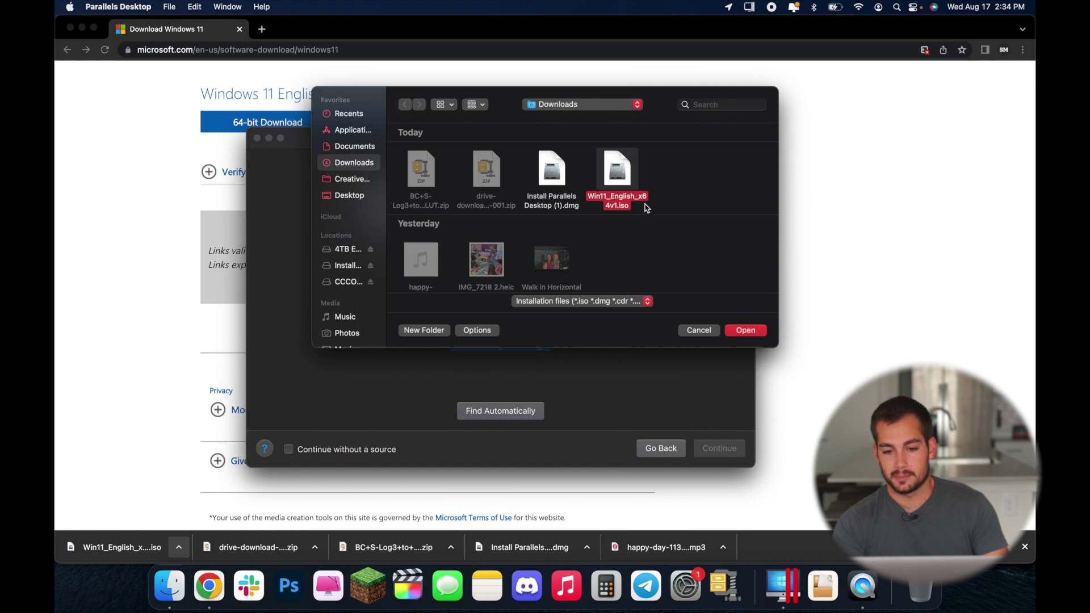
pyautogui.click(746, 330)
pyautogui.press('Return')
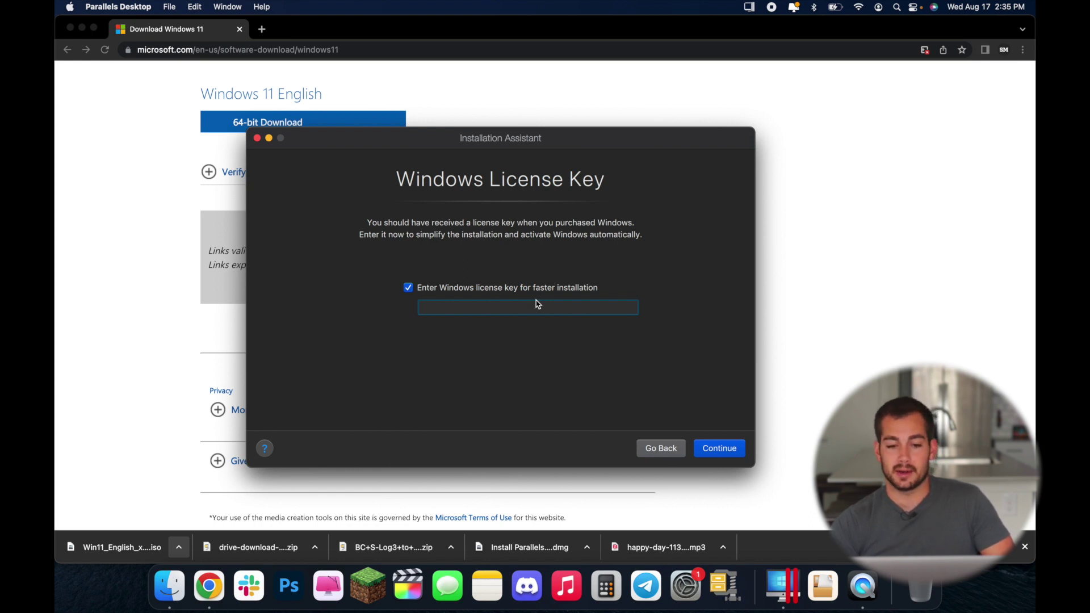
# - Paste the Windows license key and pick Productivity as the primary use, advancing to Name and Location
pyautogui.press('super+v')
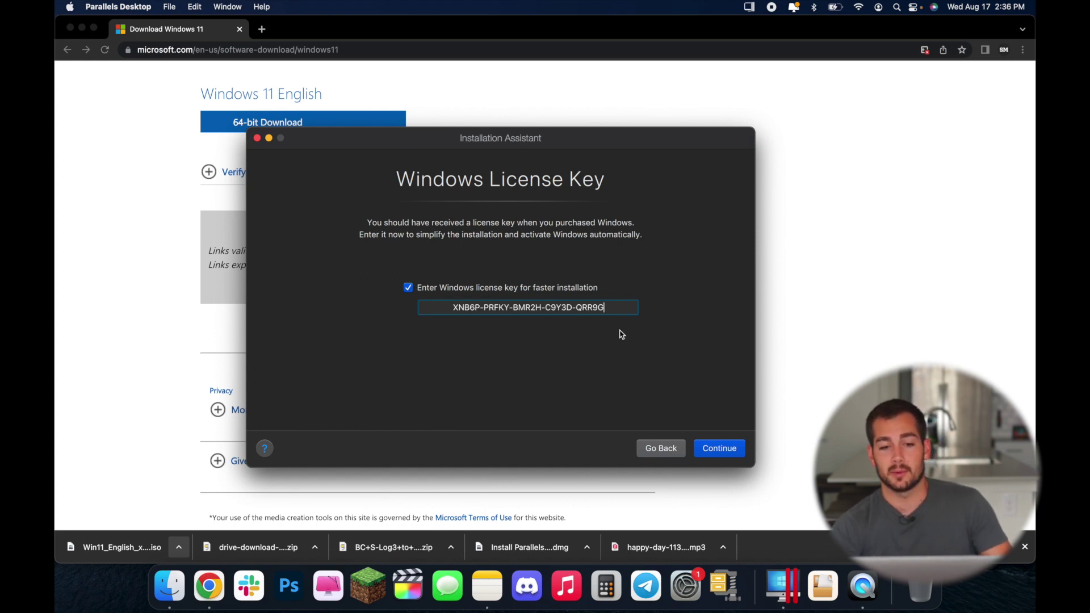
pyautogui.click(715, 449)
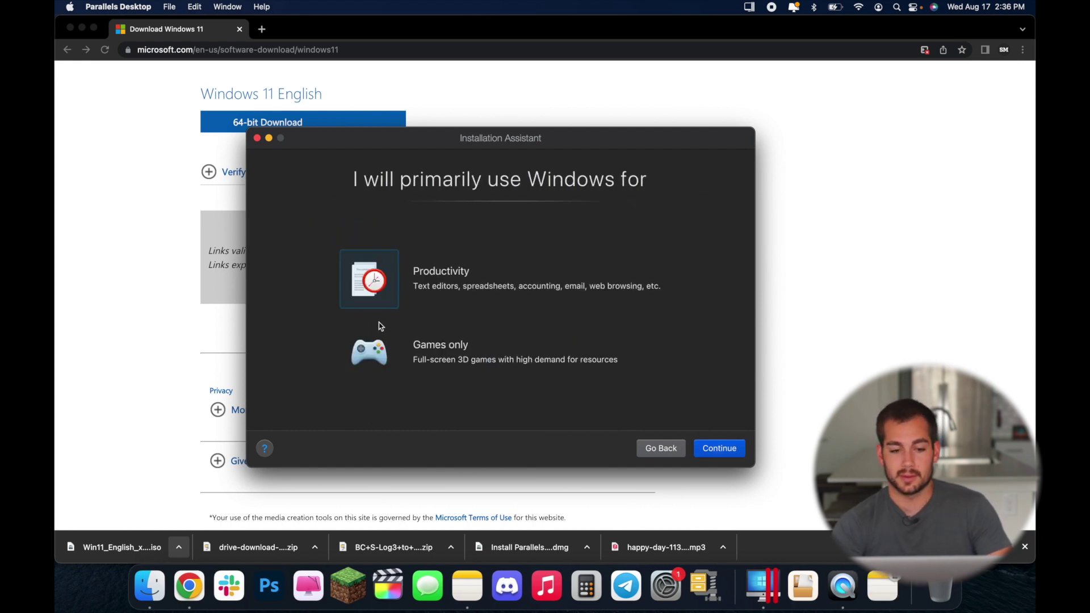
pyautogui.click(380, 328)
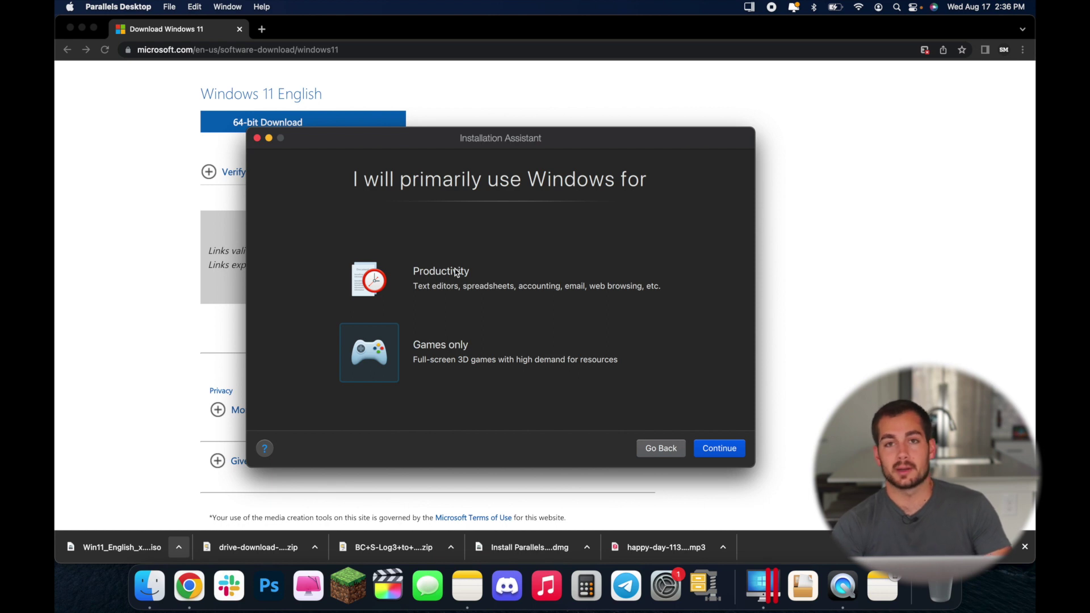
pyautogui.click(408, 286)
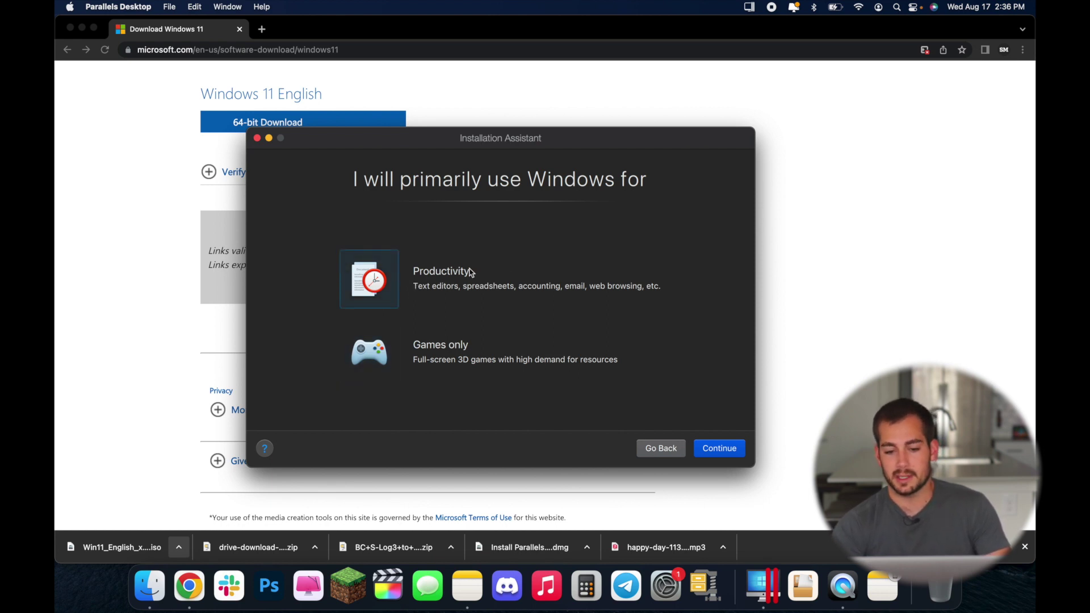
pyautogui.click(719, 448)
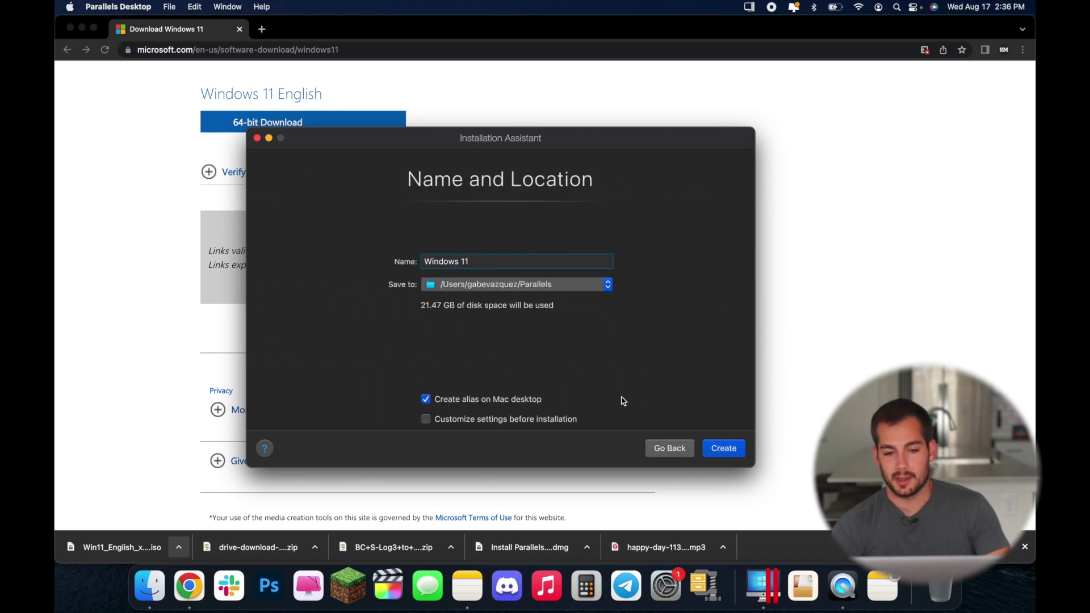
# - Create the virtual machine named 'Windows 11' and skip the Parallels Toolbox installation offer
pyautogui.click(724, 449)
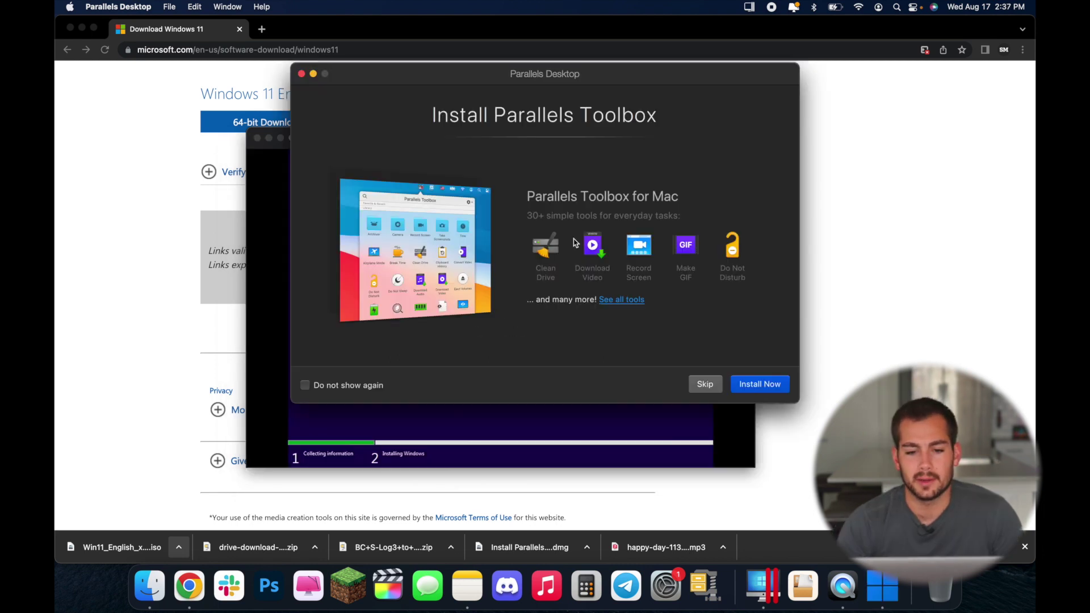
pyautogui.moveTo(582, 75); pyautogui.dragTo(539, 146)
pyautogui.click(660, 456)
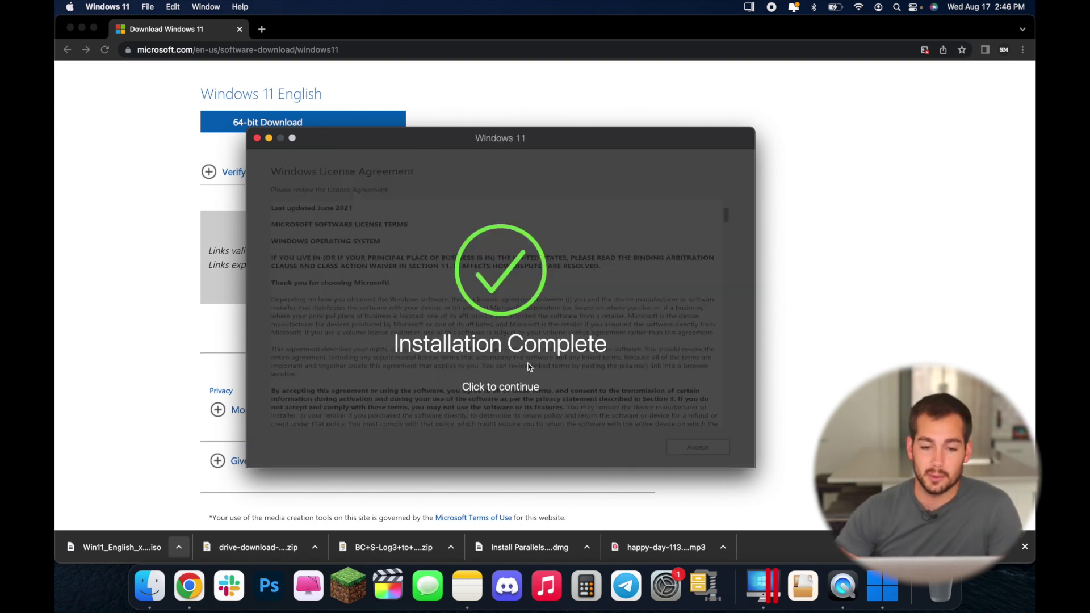
# - Dismiss the Windows 11 Installation Complete notice to reveal the License Agreement
pyautogui.click(528, 366)
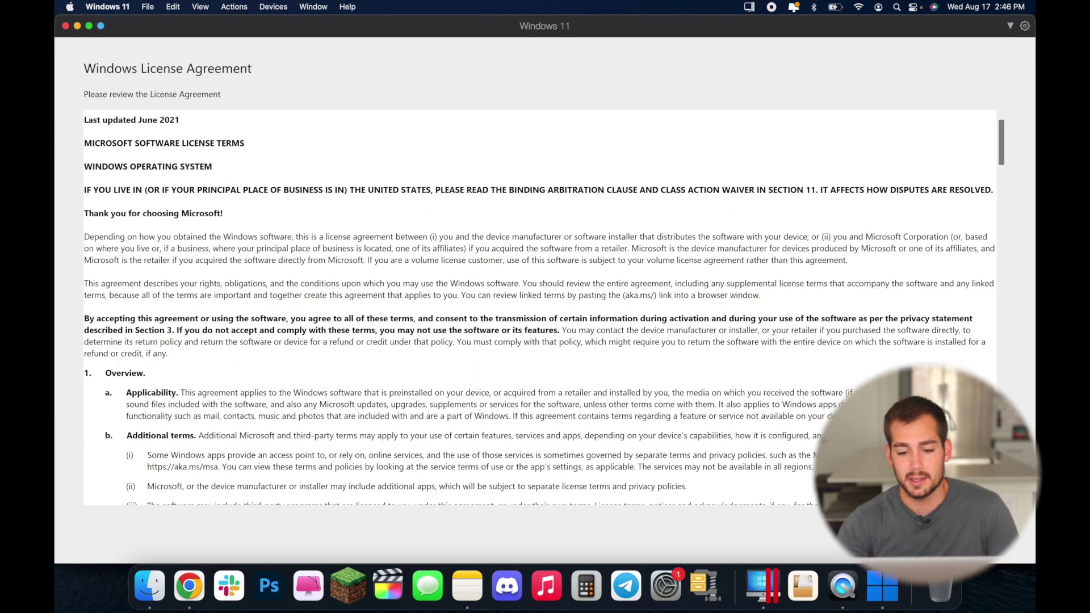